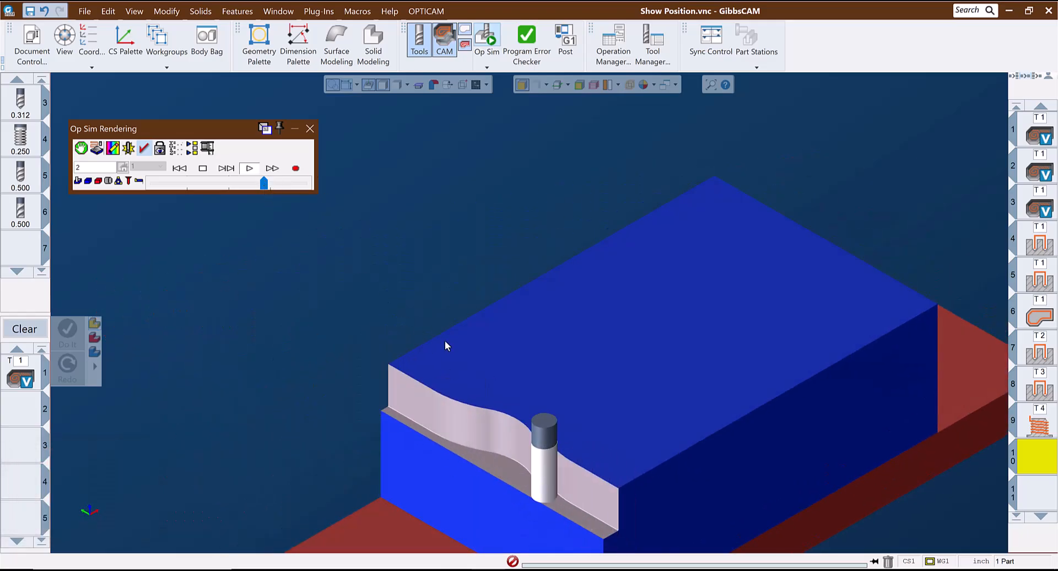
# Step: Speed up the running Op Sim rendering to watch the part being machined, and close the simulation
pyautogui.scroll(-3, 507, 354)
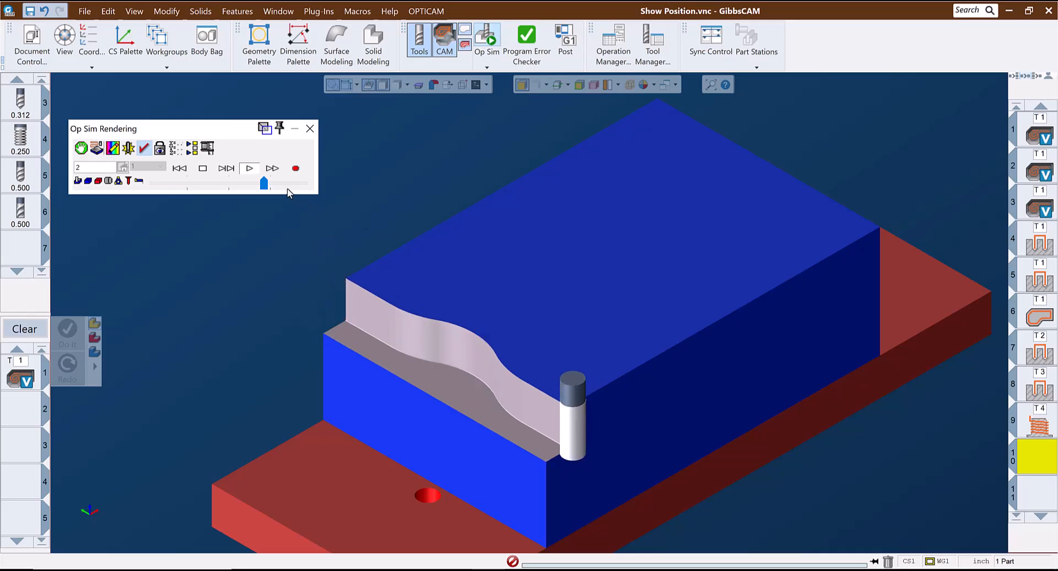
pyautogui.moveTo(264, 183)
pyautogui.mouseDown()
pyautogui.moveTo(277, 185)
pyautogui.moveTo(242, 184)
pyautogui.moveTo(285, 185)
pyautogui.moveTo(275, 186)
pyautogui.mouseUp()
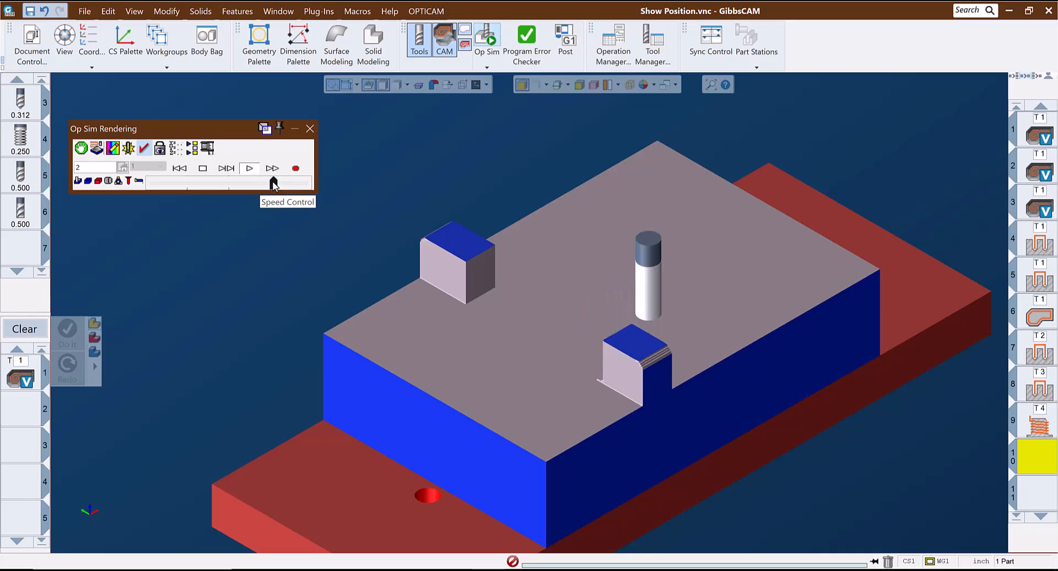
pyautogui.click(296, 182)
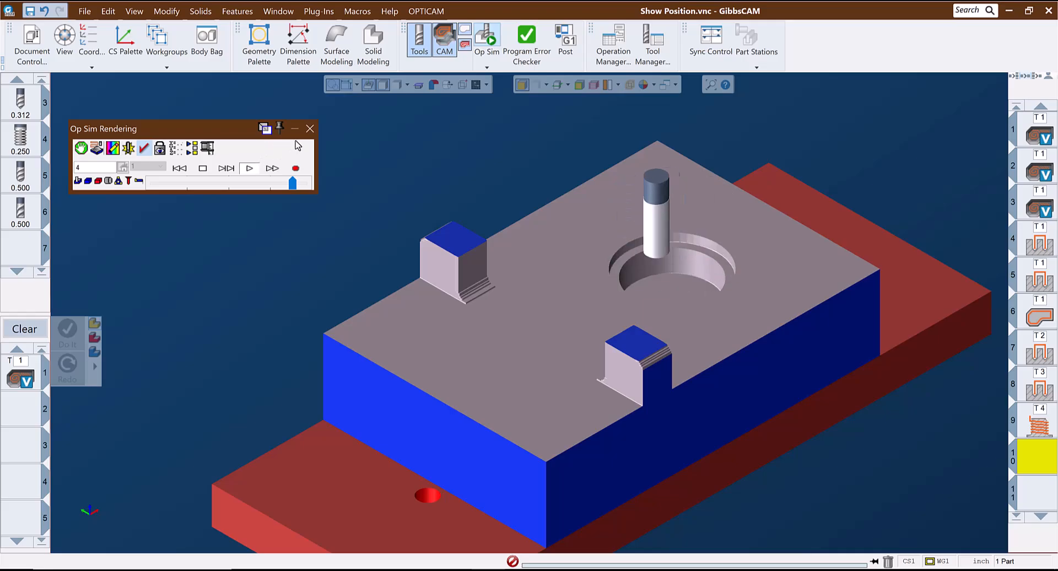
pyautogui.click(310, 129)
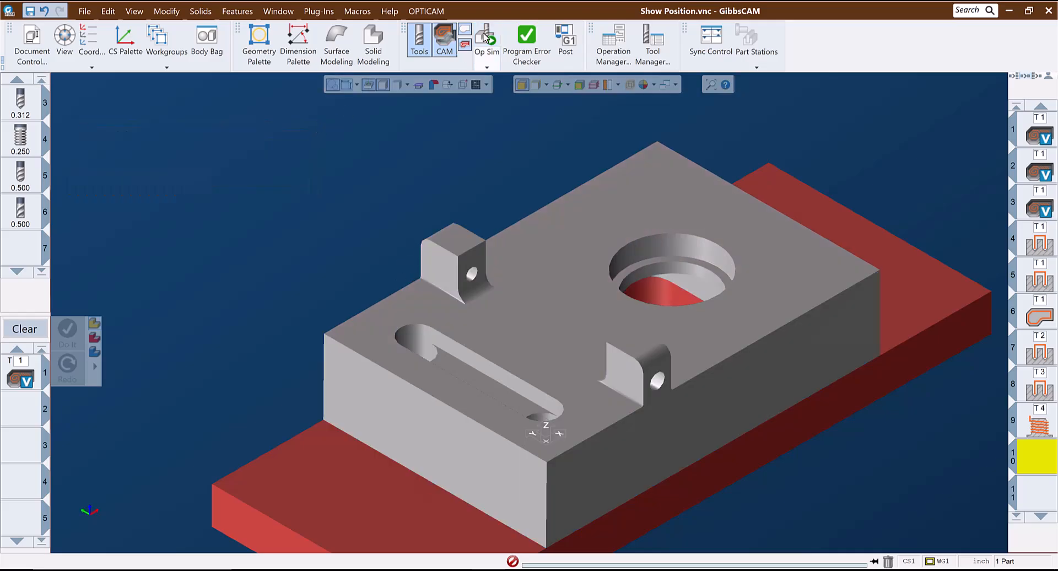
# Step: Open the Show Position plug-in and cycle through its modes to the H, V and D position read-out
pyautogui.click(359, 11)
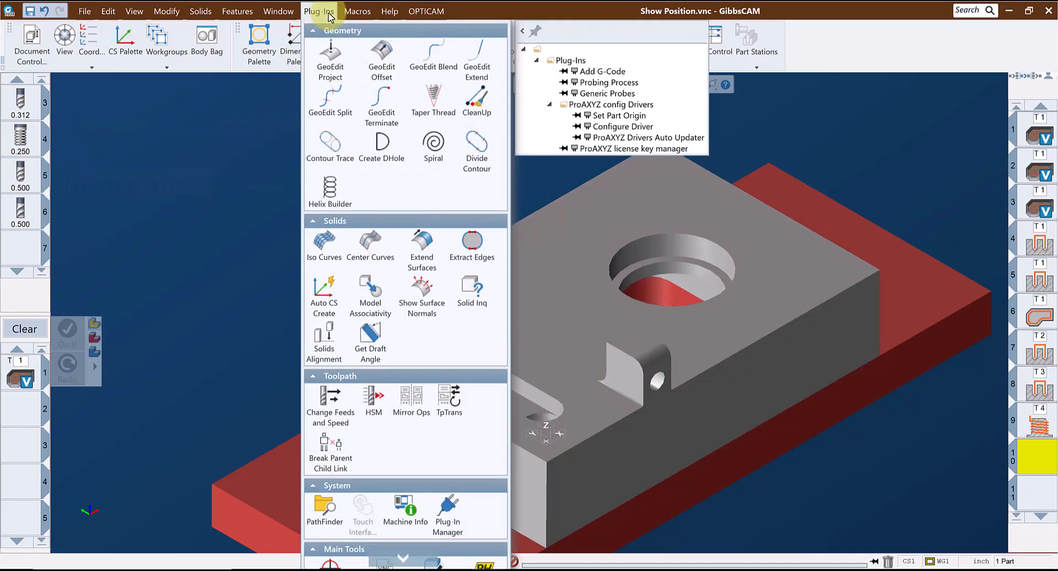
pyautogui.scroll(-1, 326, 512)
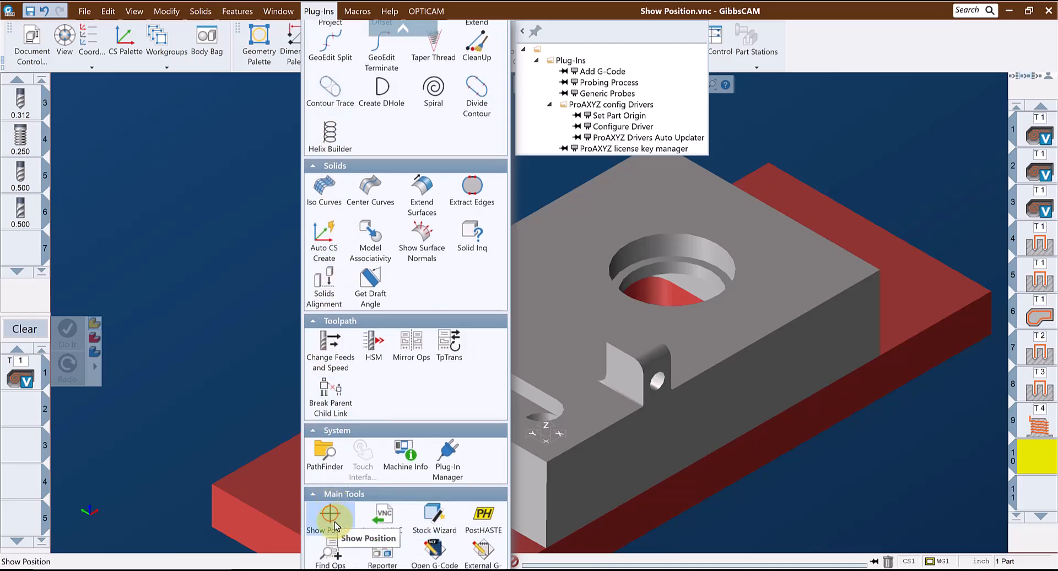
pyautogui.click(331, 516)
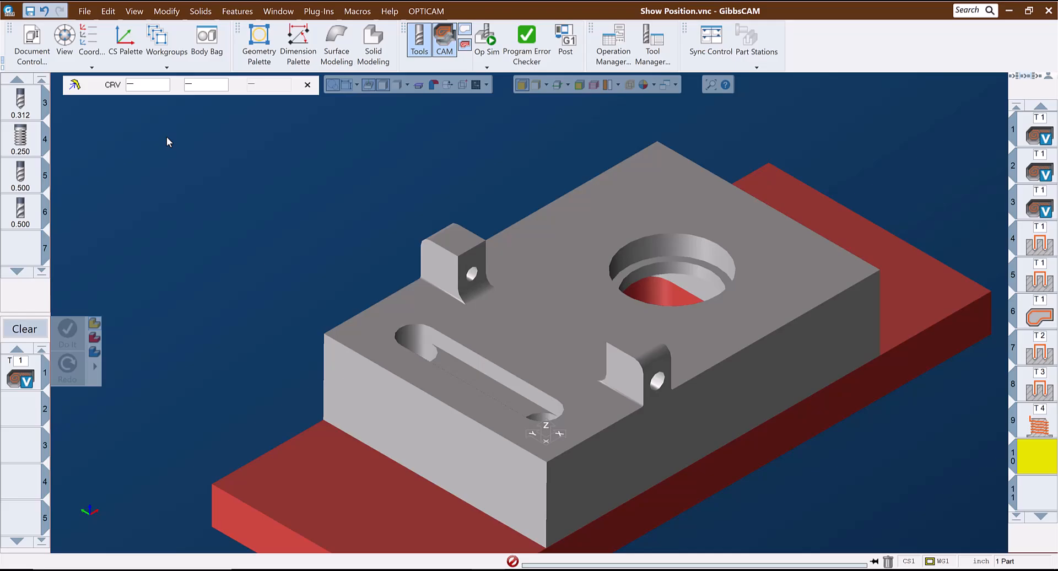
pyautogui.click(75, 90)
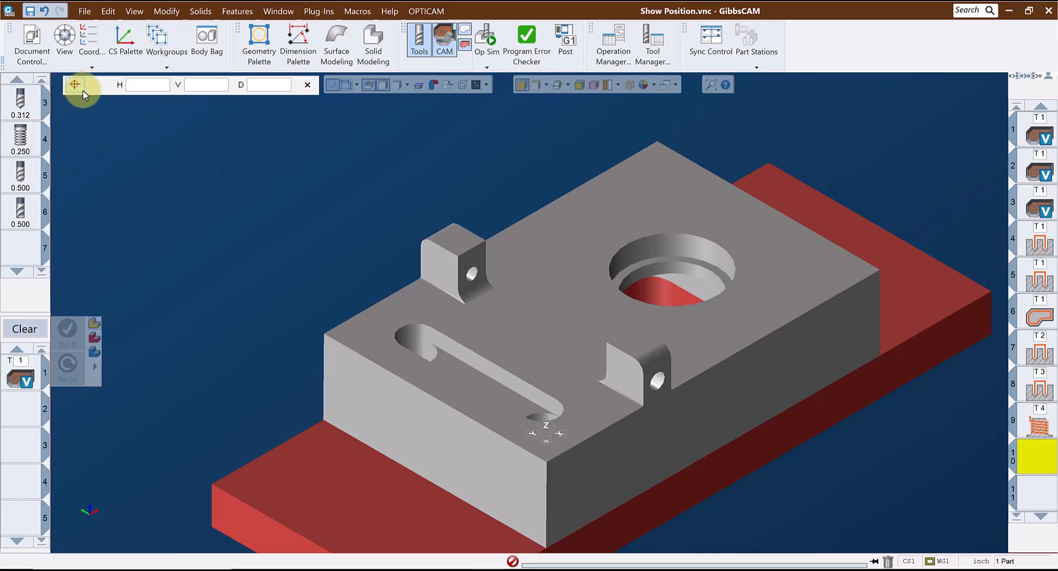
pyautogui.click(76, 87)
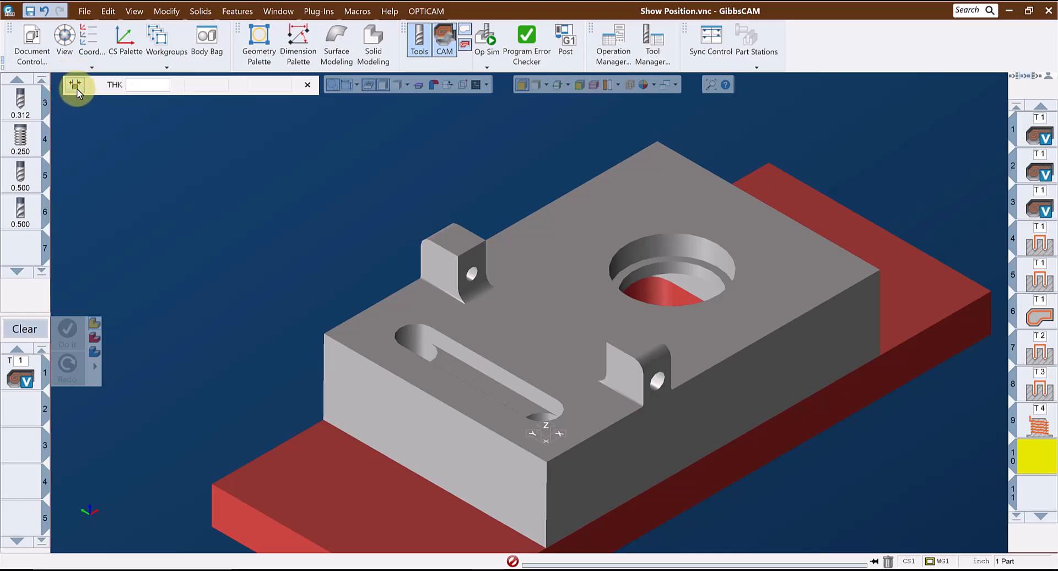
pyautogui.click(75, 86)
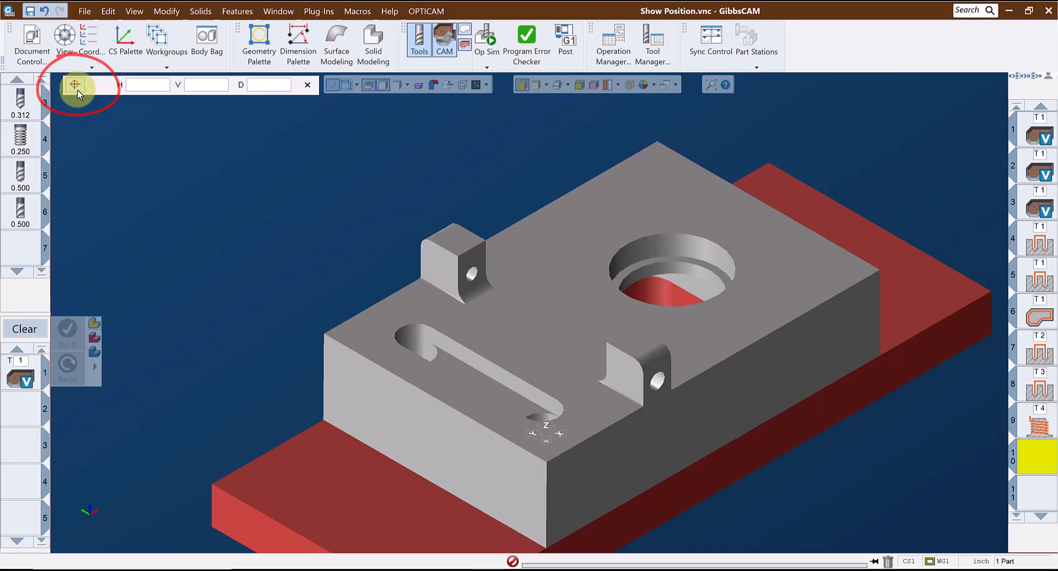
# Step: Run Op Sim at reduced speed, pausing and resuming it to read the tool position, and close the simulation
pyautogui.click(485, 36)
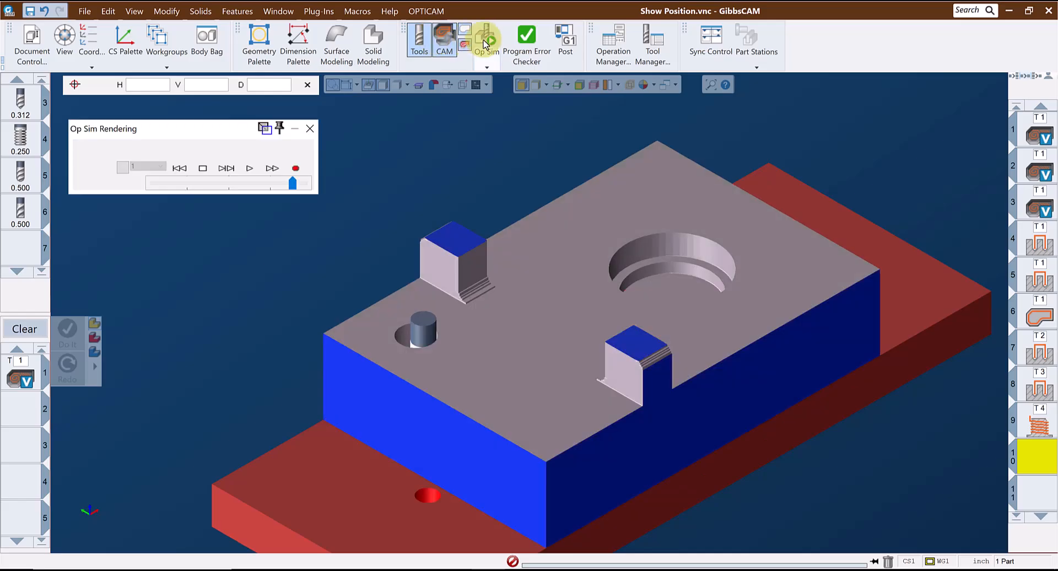
pyautogui.click(242, 183)
pyautogui.click(250, 168)
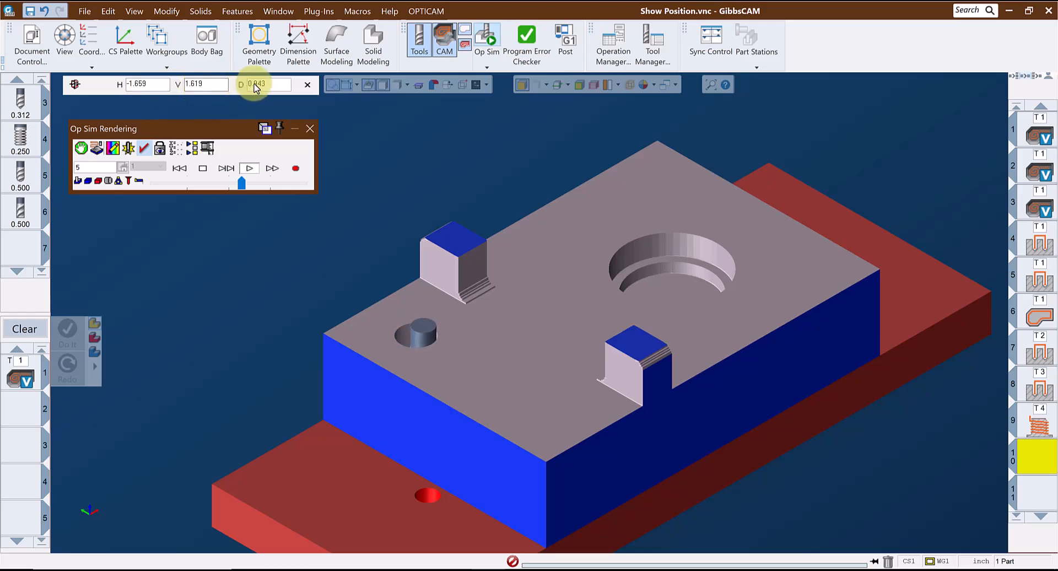
pyautogui.click(202, 169)
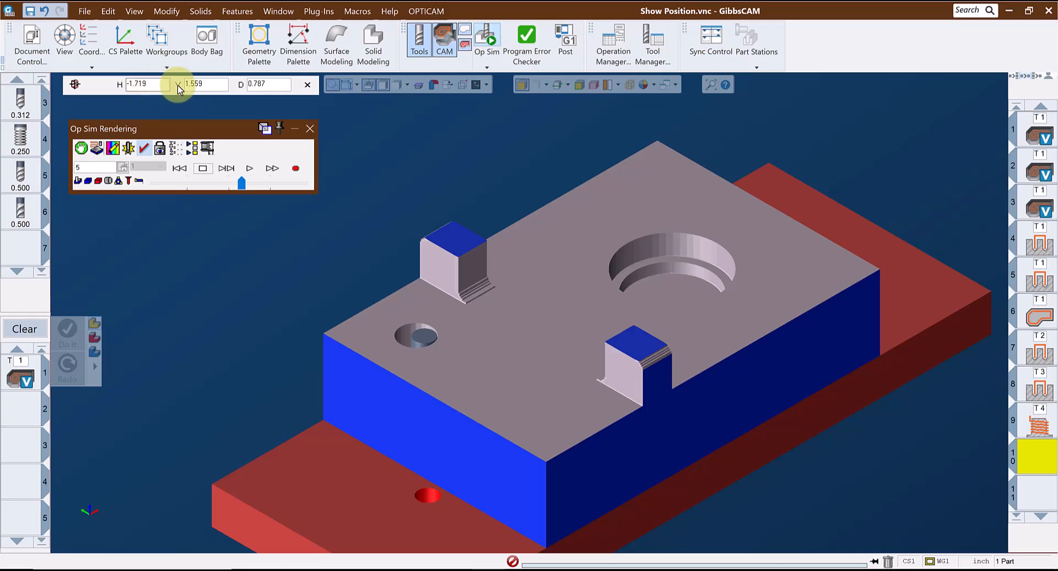
pyautogui.click(251, 170)
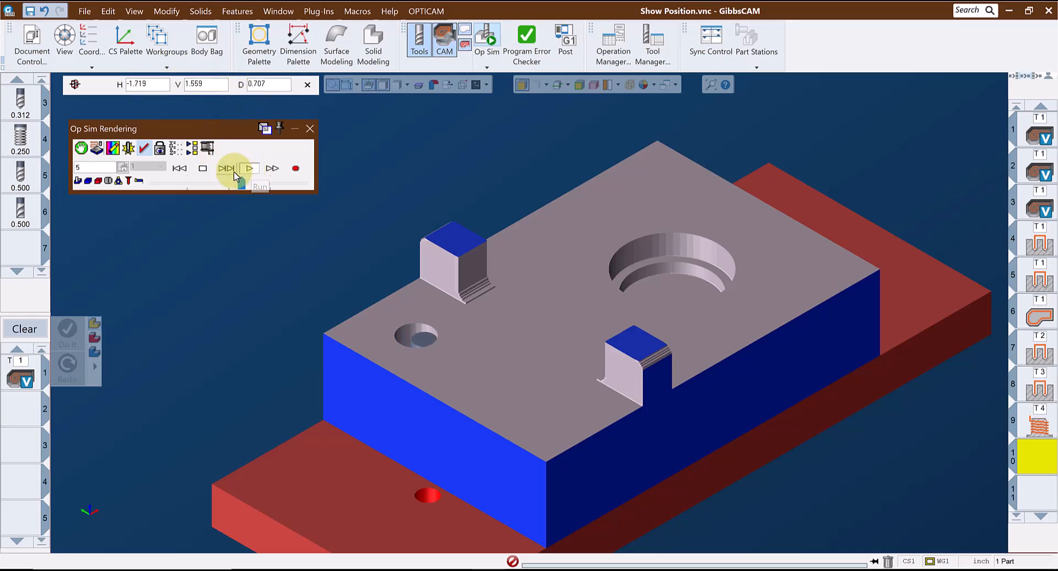
pyautogui.click(310, 128)
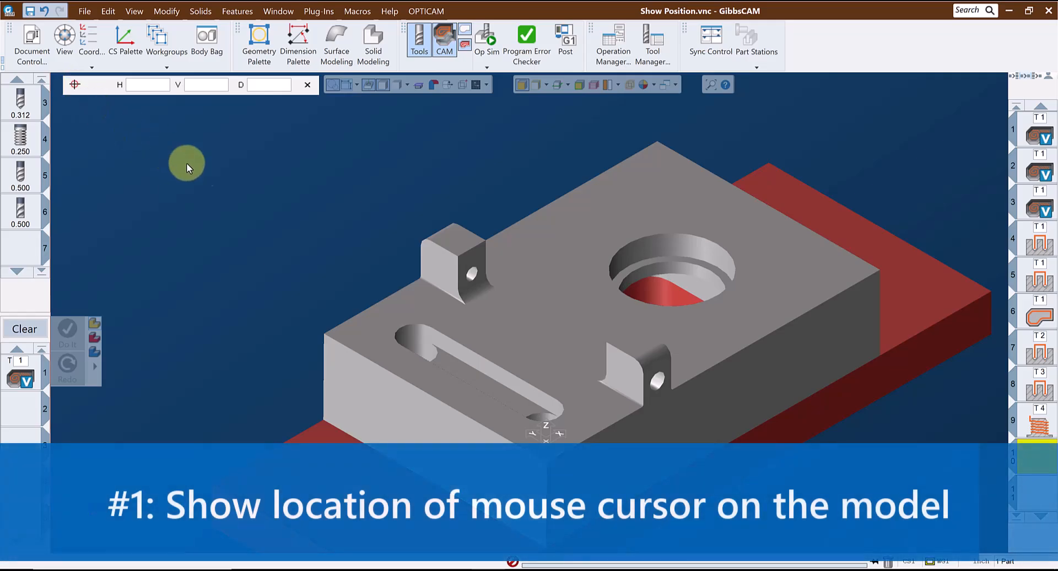
# Step: Show the position of points on the rear tab's top face and on both opposite side faces of the front tab
pyautogui.click(446, 245)
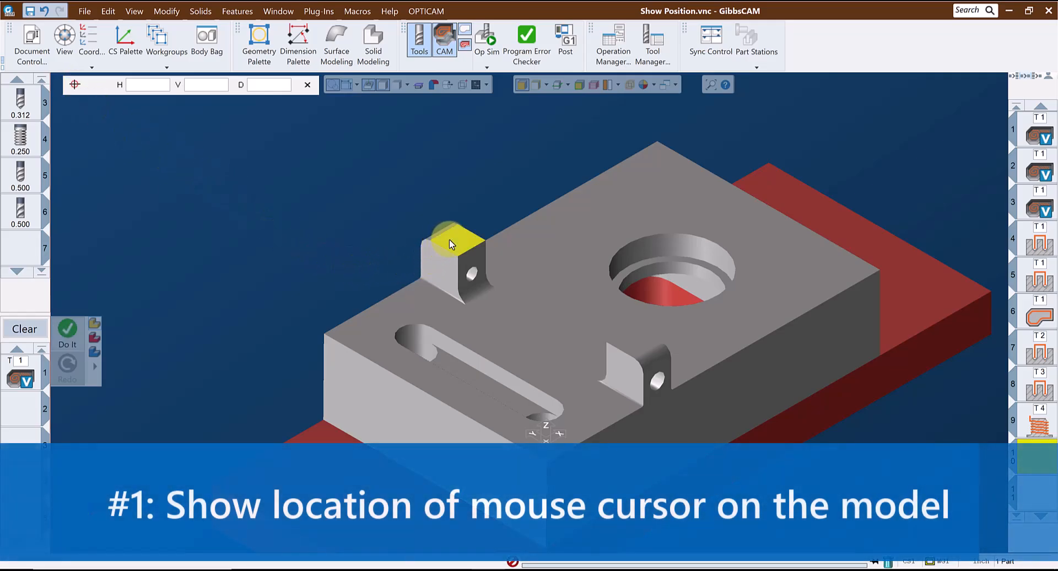
pyautogui.moveTo(283, 86); pyautogui.dragTo(205, 86)
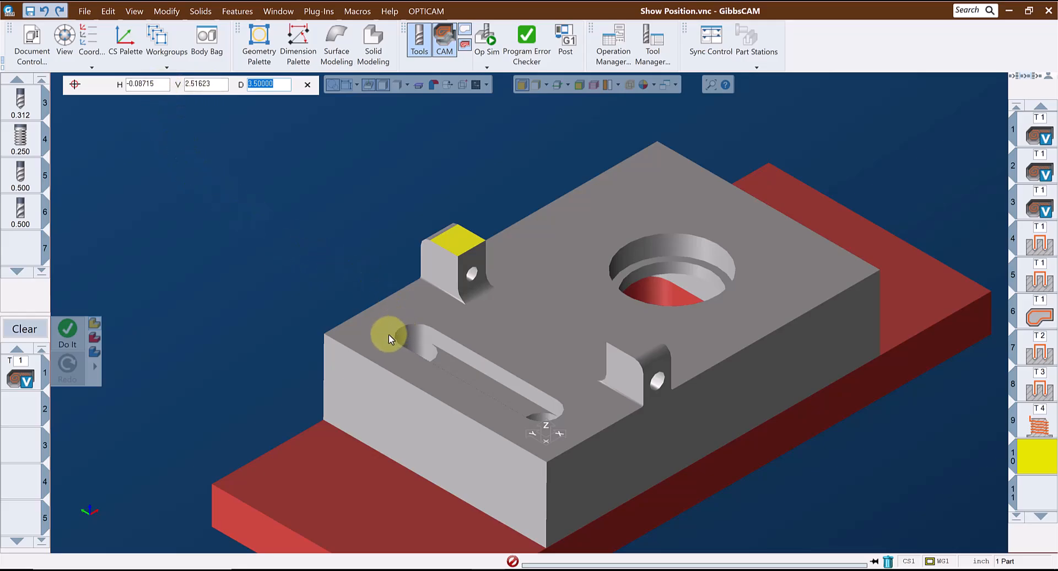
pyautogui.click(623, 373)
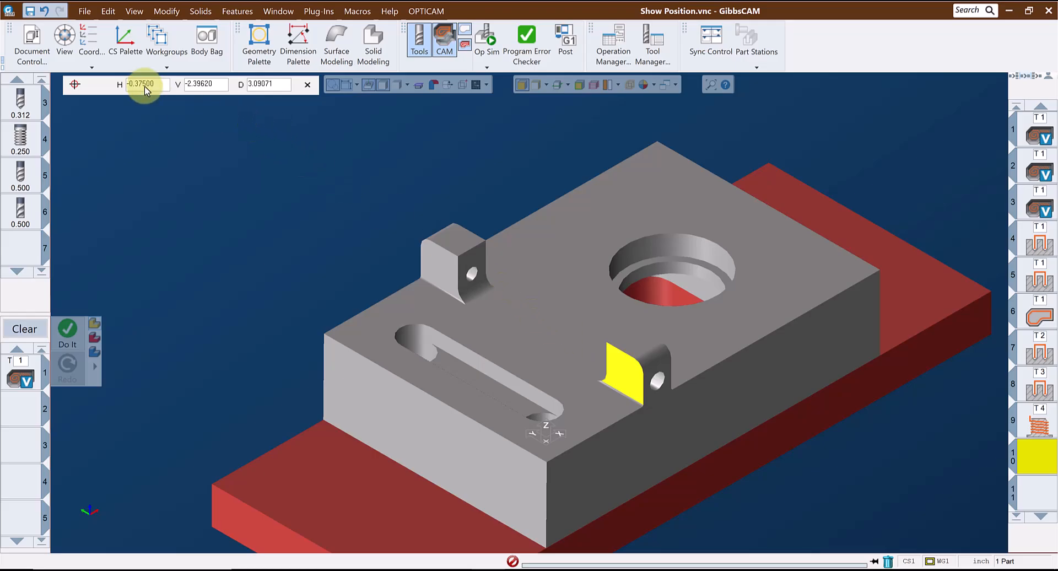
pyautogui.moveTo(159, 85); pyautogui.dragTo(85, 82)
pyautogui.moveTo(723, 386); pyautogui.dragTo(200, 523, button='middle')
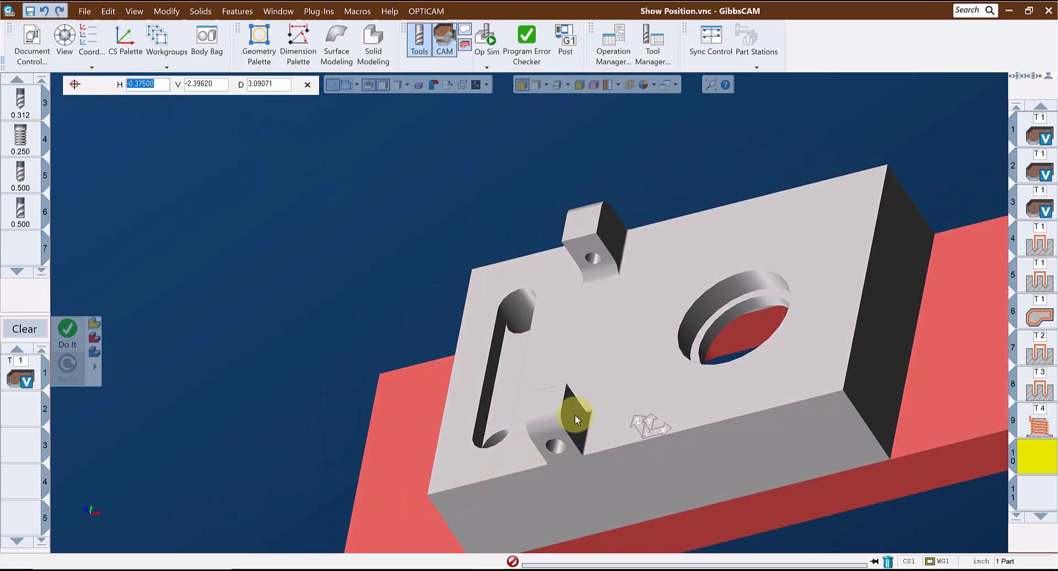
pyautogui.moveTo(158, 88); pyautogui.dragTo(90, 84)
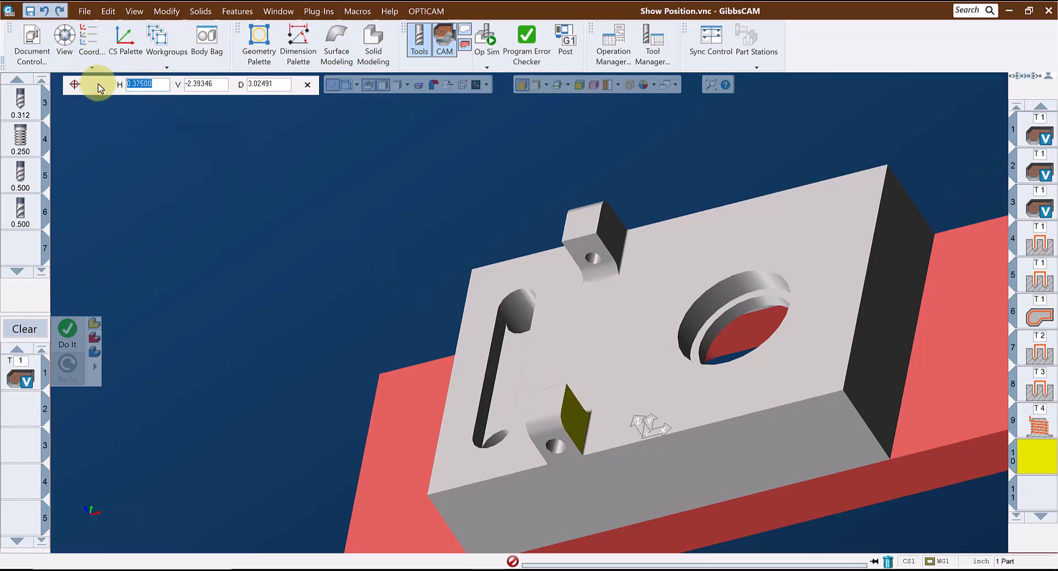
# Step: Show the position of points on the block's end face and on its long side face, checking H and V
pyautogui.click(903, 227)
pyautogui.moveTo(113, 81); pyautogui.dragTo(37, 82)
pyautogui.moveTo(696, 485); pyautogui.dragTo(939, 251, button='middle')
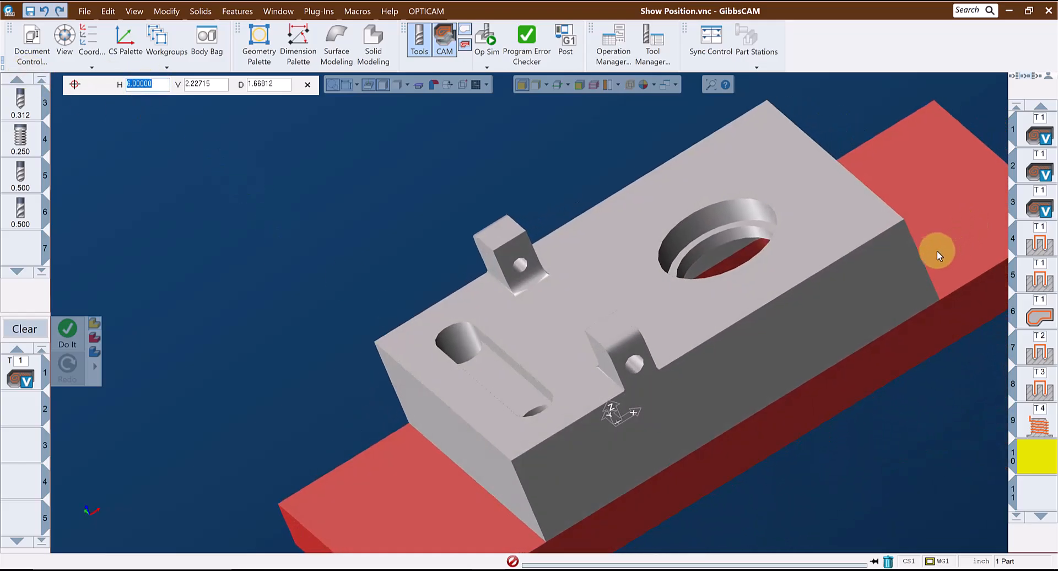
pyautogui.click(891, 259)
pyautogui.doubleClick(205, 83)
pyautogui.moveTo(379, 343); pyautogui.dragTo(534, 349, button='middle')
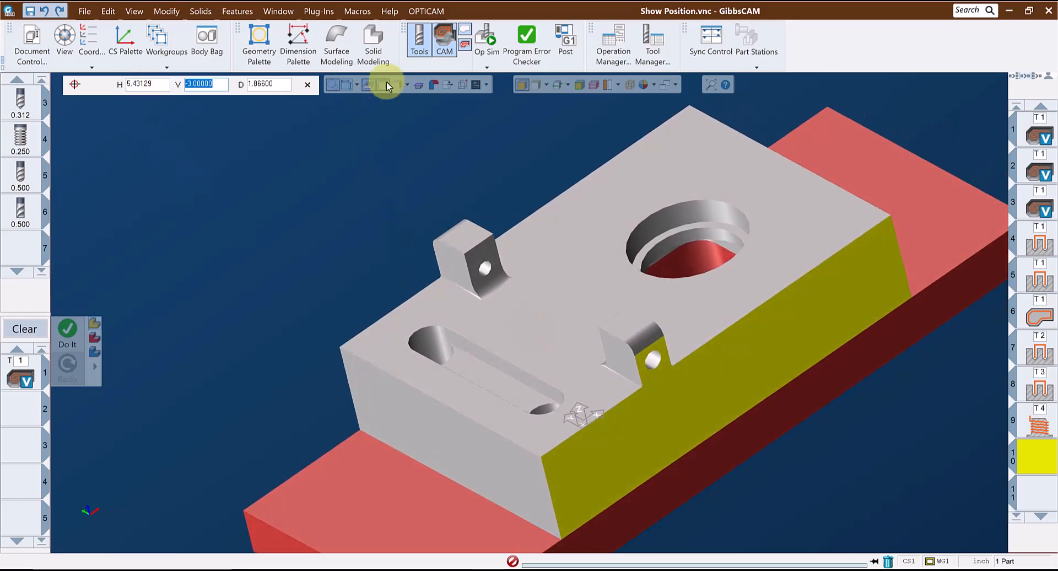
# Step: Reopen Op Sim, show the position of points on the machined stock's top surface and in the round pocket, and close the simulation
pyautogui.click(485, 35)
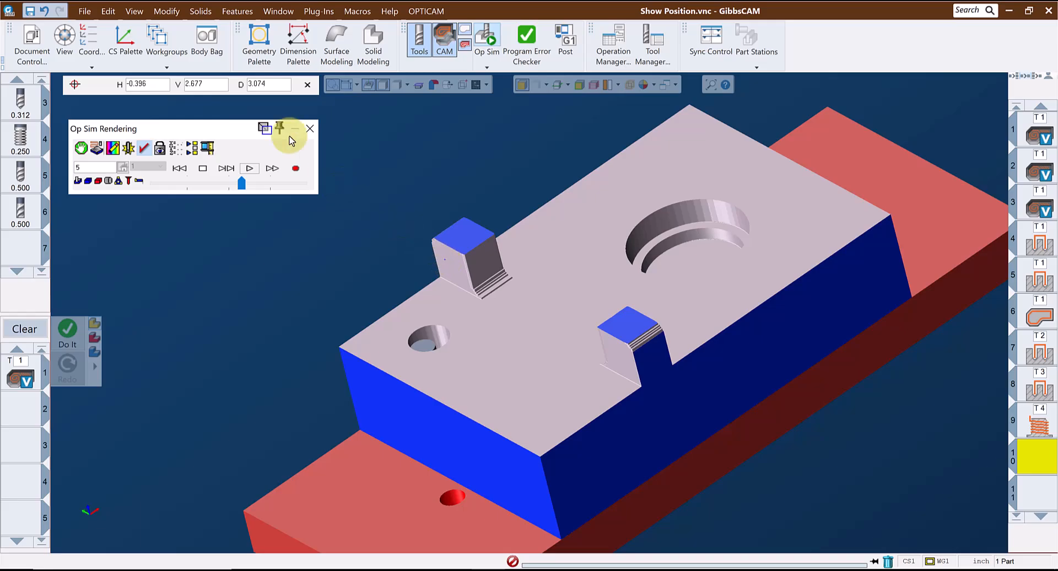
pyautogui.click(141, 84)
pyautogui.click(551, 399)
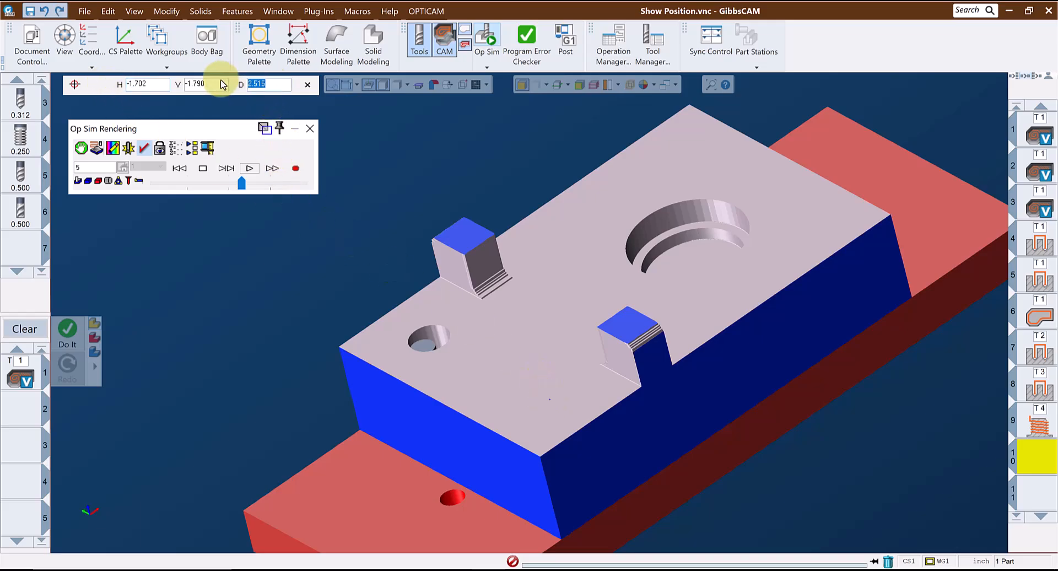
pyautogui.click(657, 243)
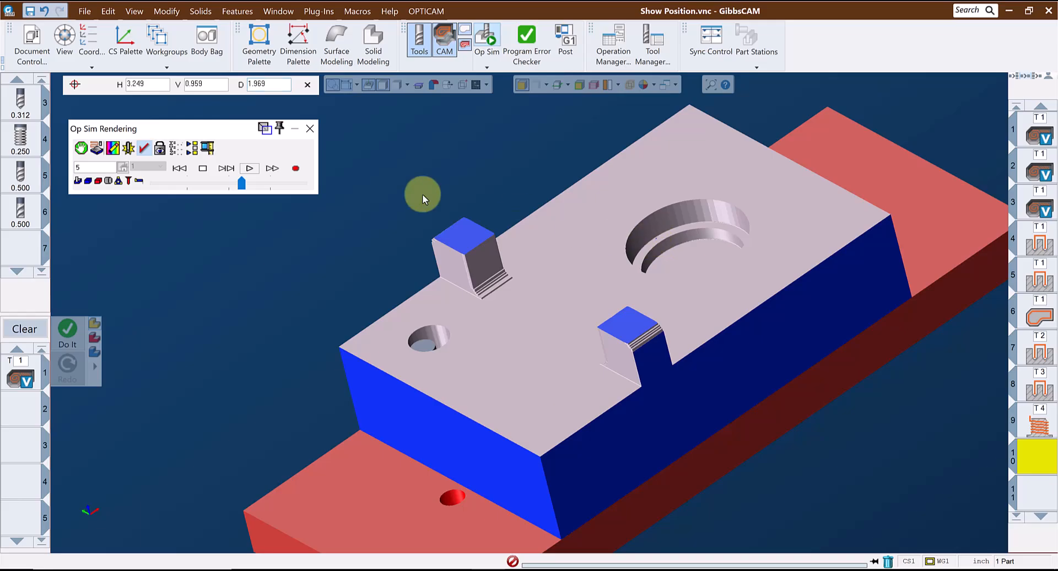
pyautogui.click(309, 128)
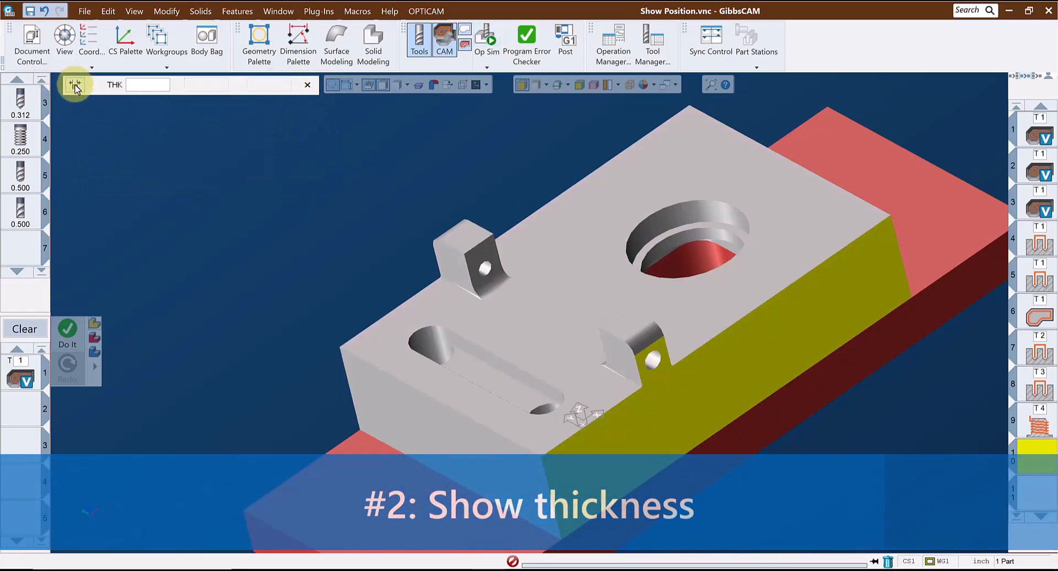
# Step: Clear the face selection and show the block's thickness from its long side face, inspecting the opposite side
pyautogui.click(193, 180)
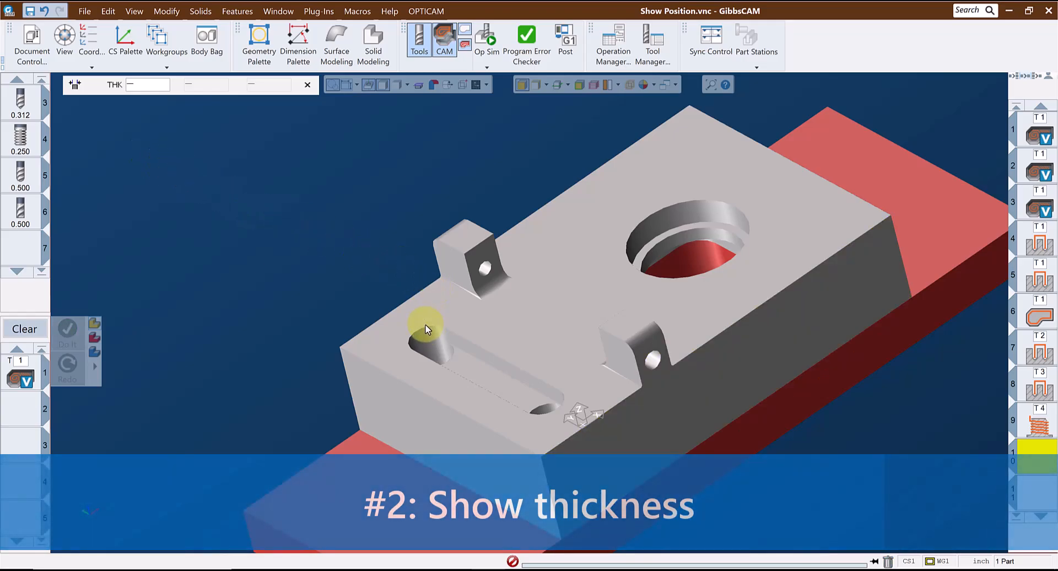
pyautogui.click(869, 260)
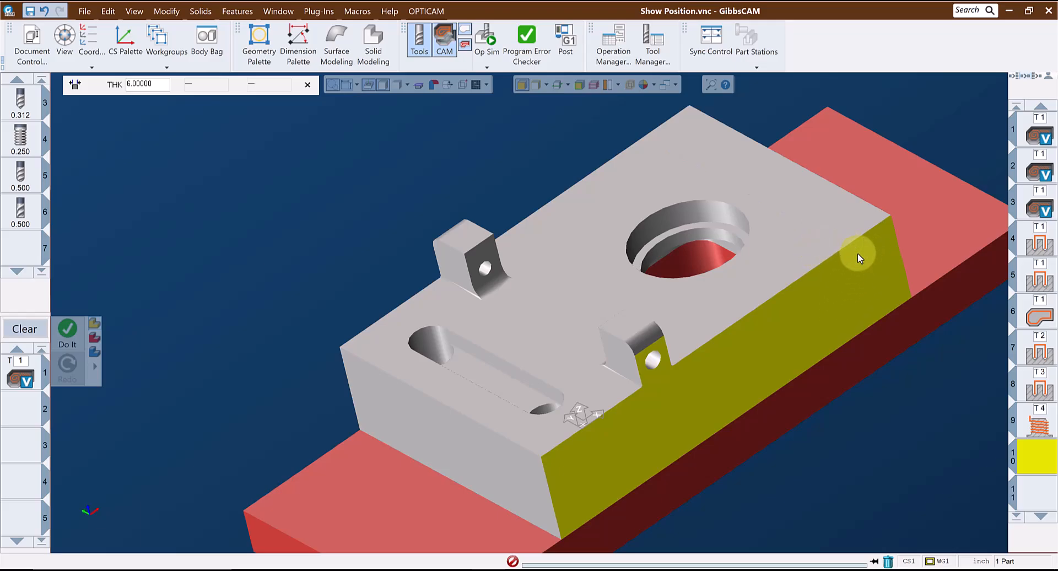
pyautogui.moveTo(666, 138); pyautogui.dragTo(666, 249, button='middle')
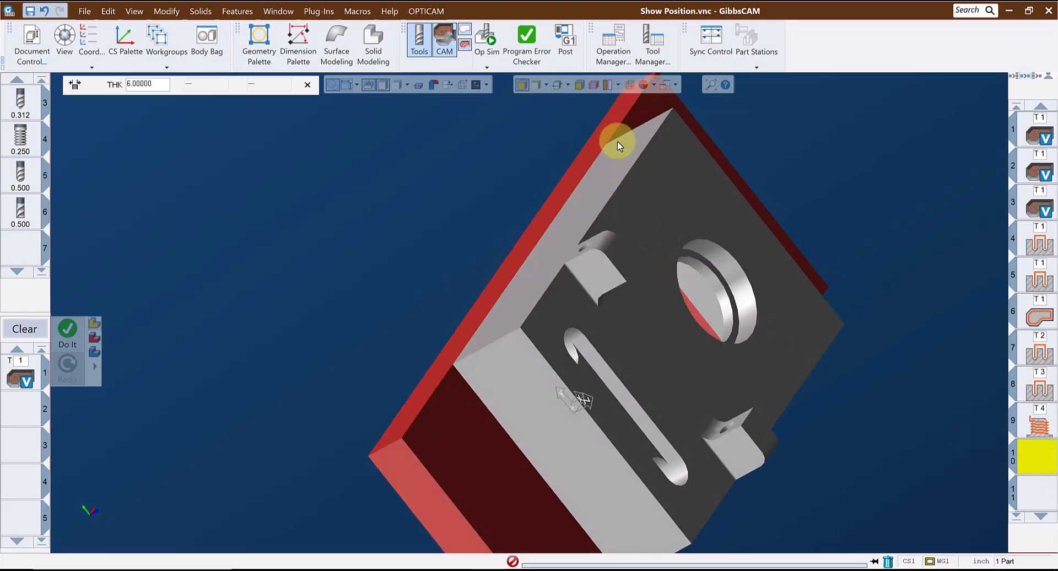
pyautogui.moveTo(161, 90); pyautogui.dragTo(3, 103)
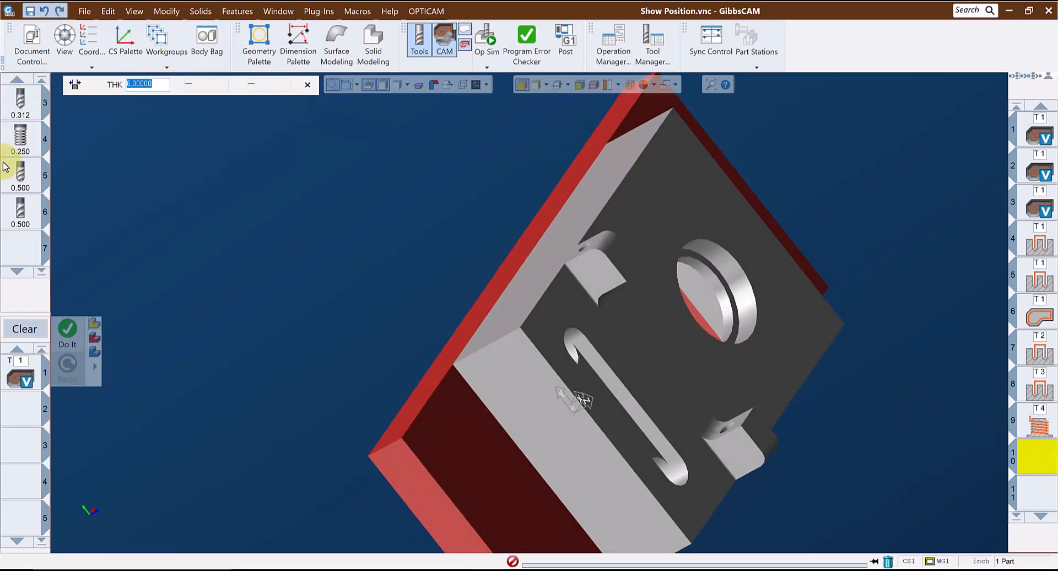
pyautogui.hotkey('ctrl', 'i')
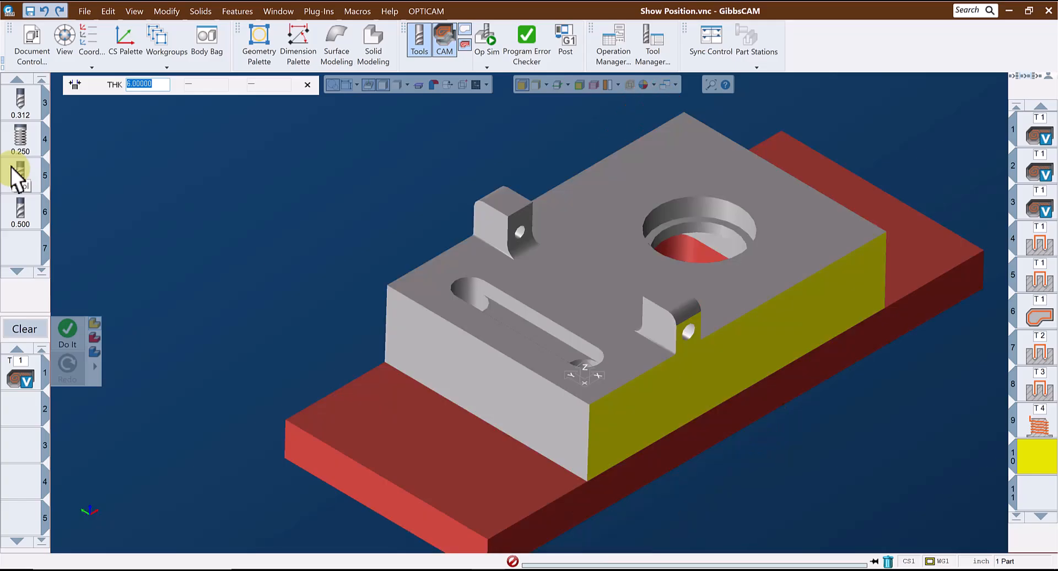
pyautogui.click(13, 174)
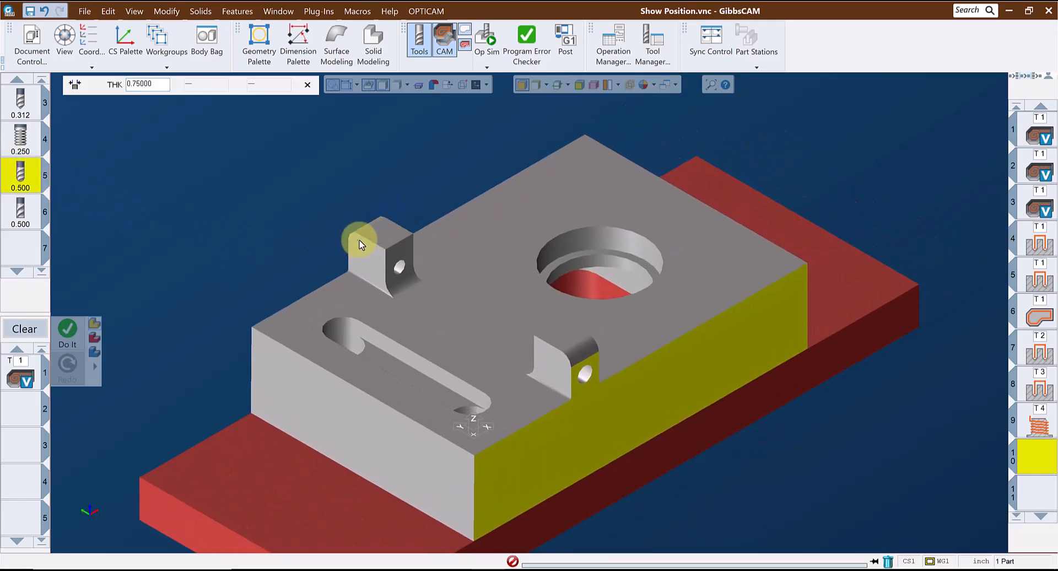
# Step: Show the thickness of the rear tab and of the large bore's upper wall, and clear the selection
pyautogui.click(359, 242)
pyautogui.moveTo(158, 85); pyautogui.dragTo(110, 88)
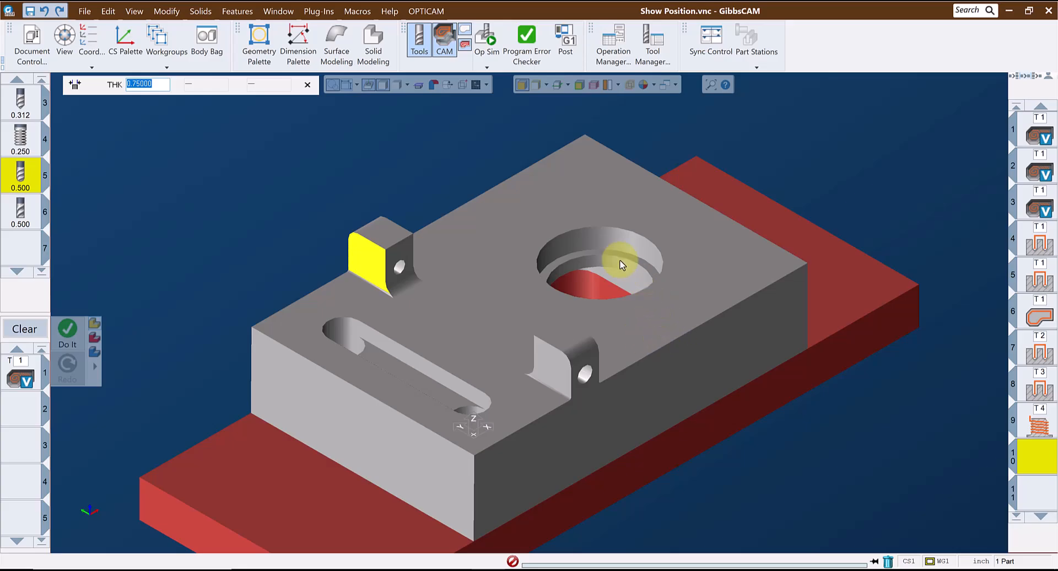
pyautogui.click(612, 240)
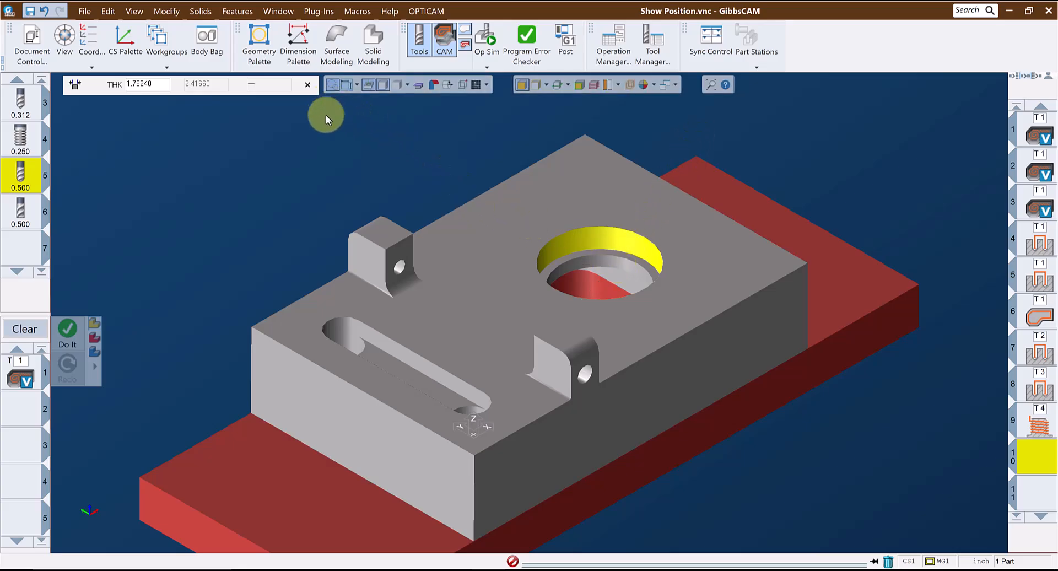
pyautogui.click(353, 165)
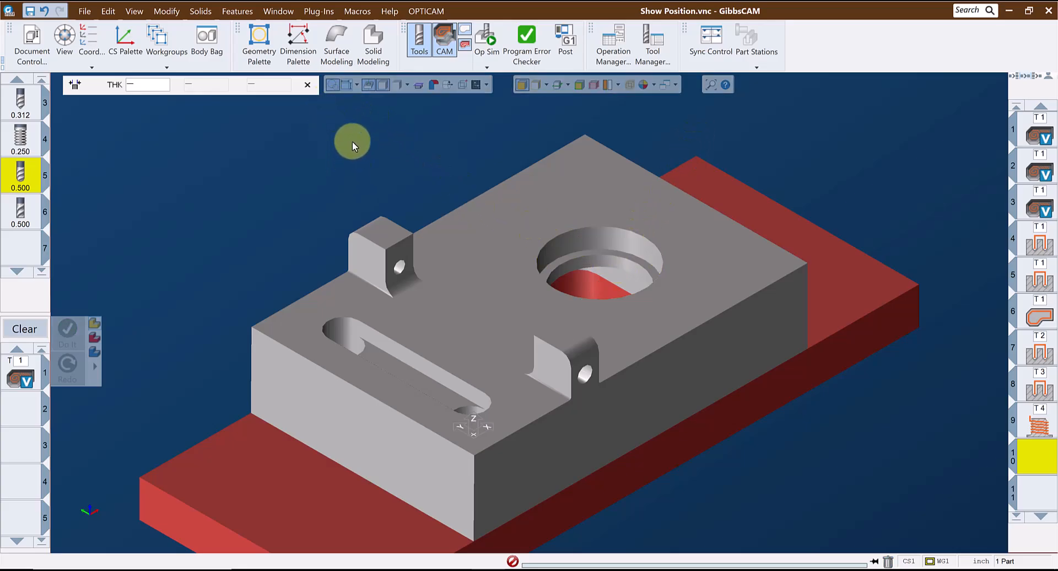
# Step: Run Op Sim on the part, switch Show Position from thickness to curvature mode, and close the simulation
pyautogui.click(486, 36)
pyautogui.click(355, 248)
pyautogui.moveTo(149, 87); pyautogui.dragTo(119, 87)
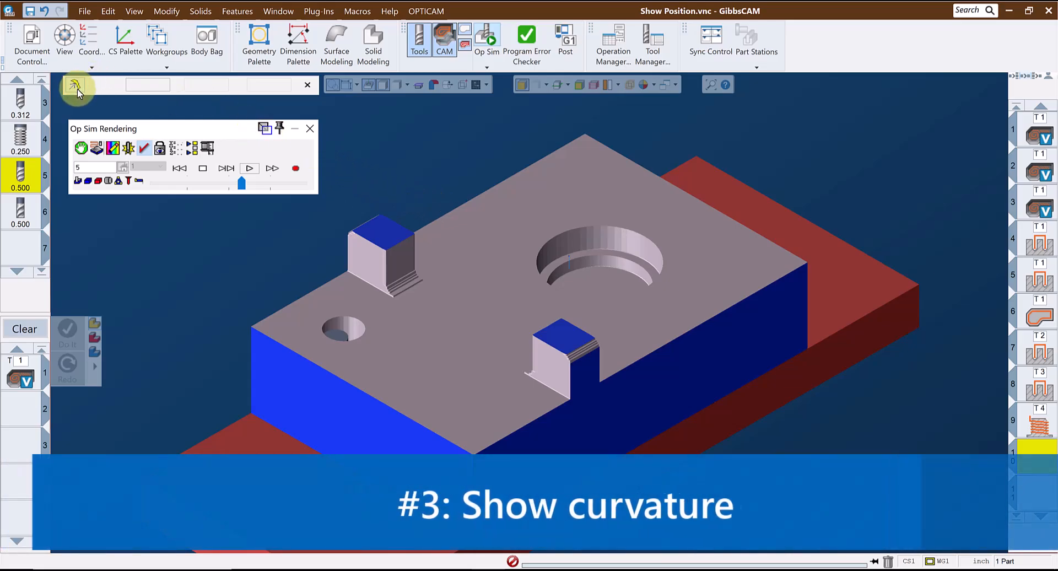
pyautogui.click(77, 86)
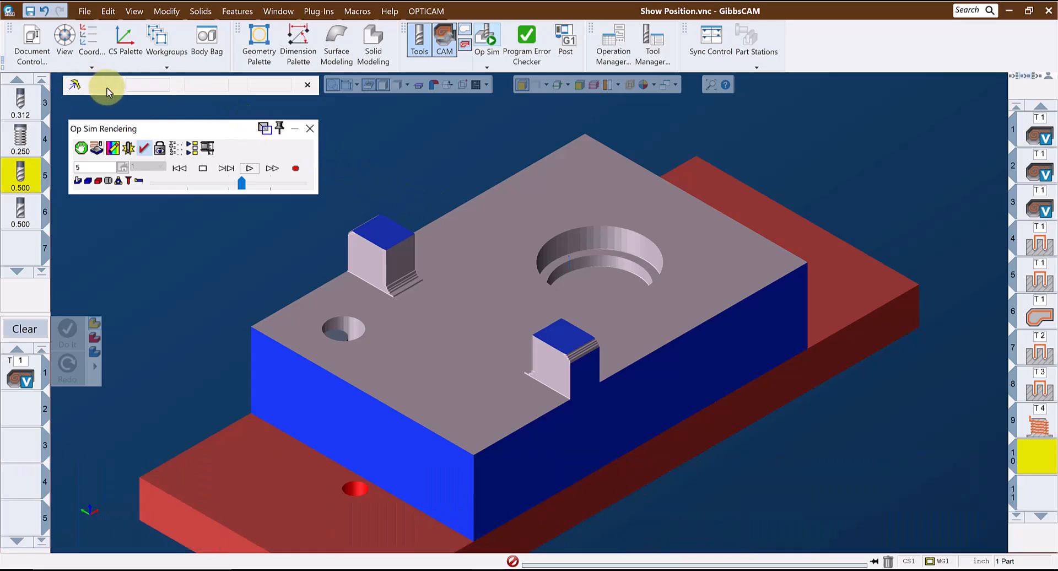
pyautogui.click(310, 128)
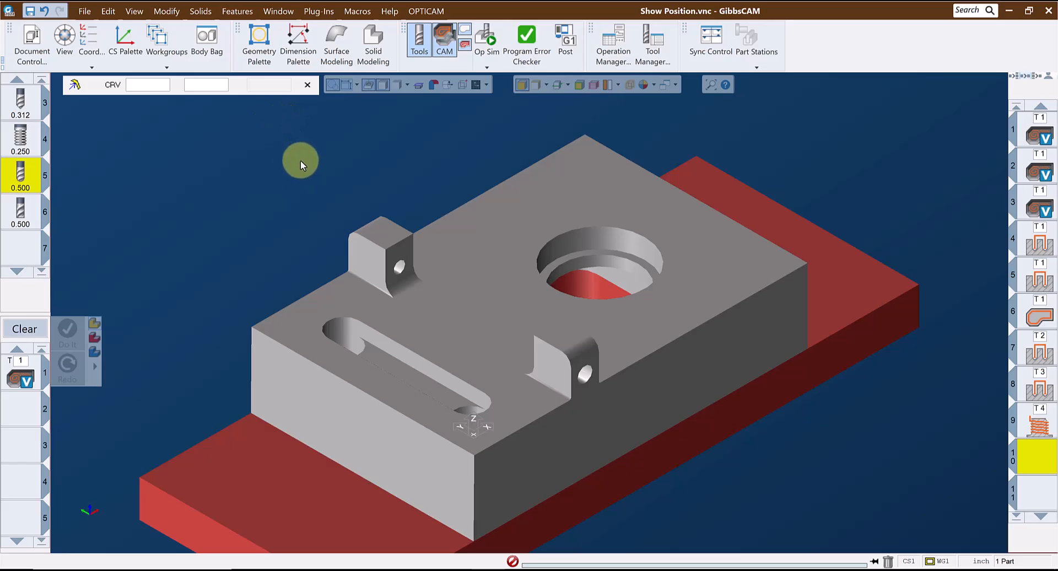
# Step: Show the curvature of the fillet at the base of the front tab
pyautogui.moveTo(484, 300); pyautogui.dragTo(597, 435)
pyautogui.scroll(3, 564, 397)
pyautogui.click(527, 361)
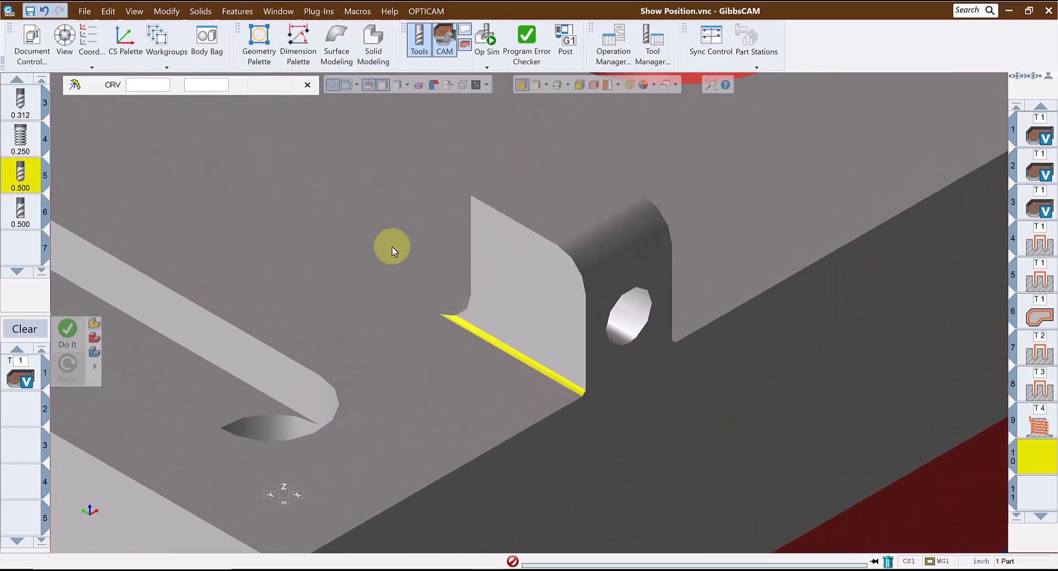
pyautogui.doubleClick(206, 84)
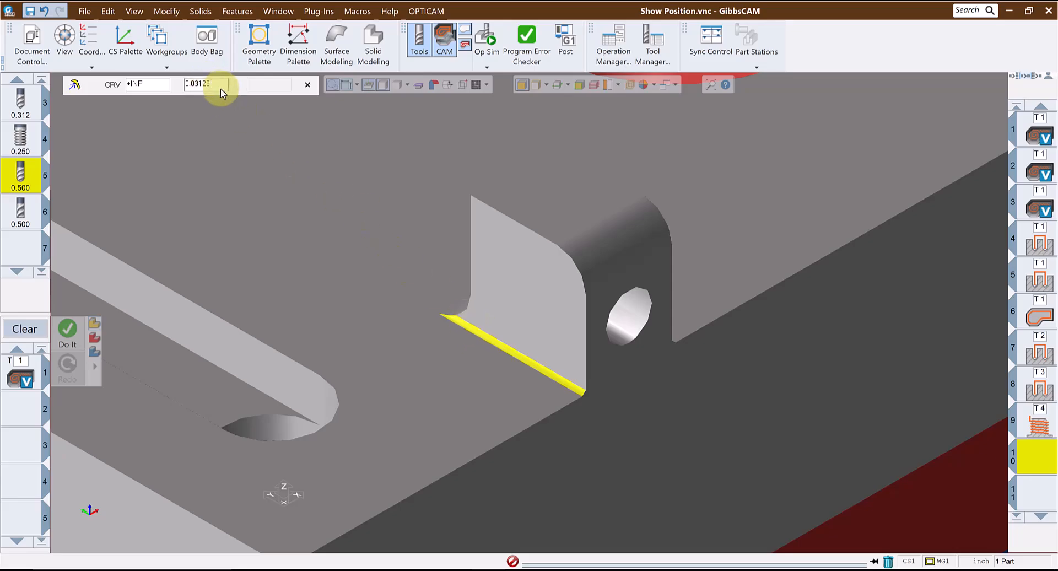
pyautogui.write('.25')
# Step: Show the curvature of the front tab's rounded top face and of the hole through the tab
pyautogui.click(625, 242)
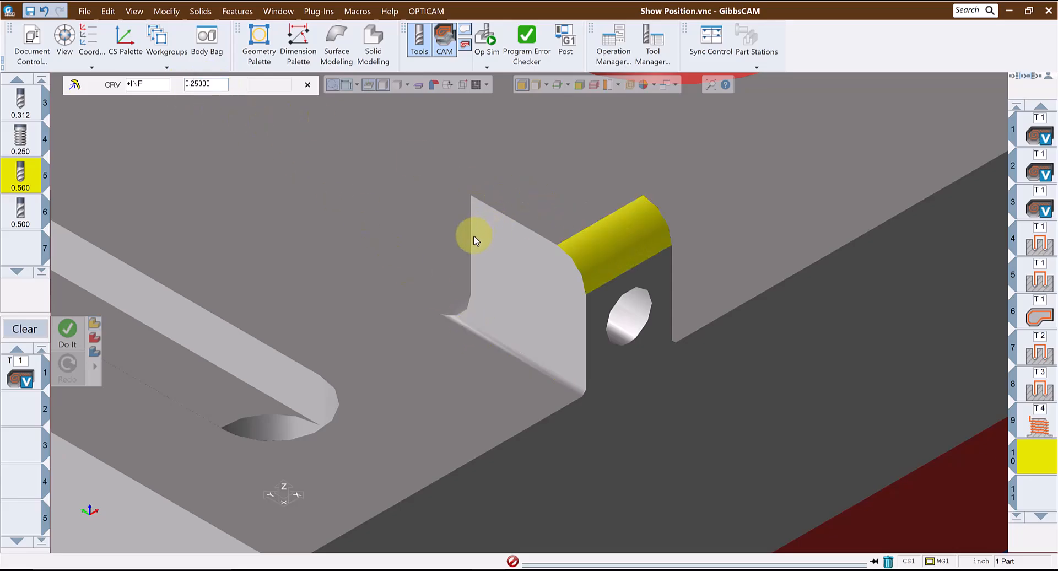
pyautogui.doubleClick(215, 84)
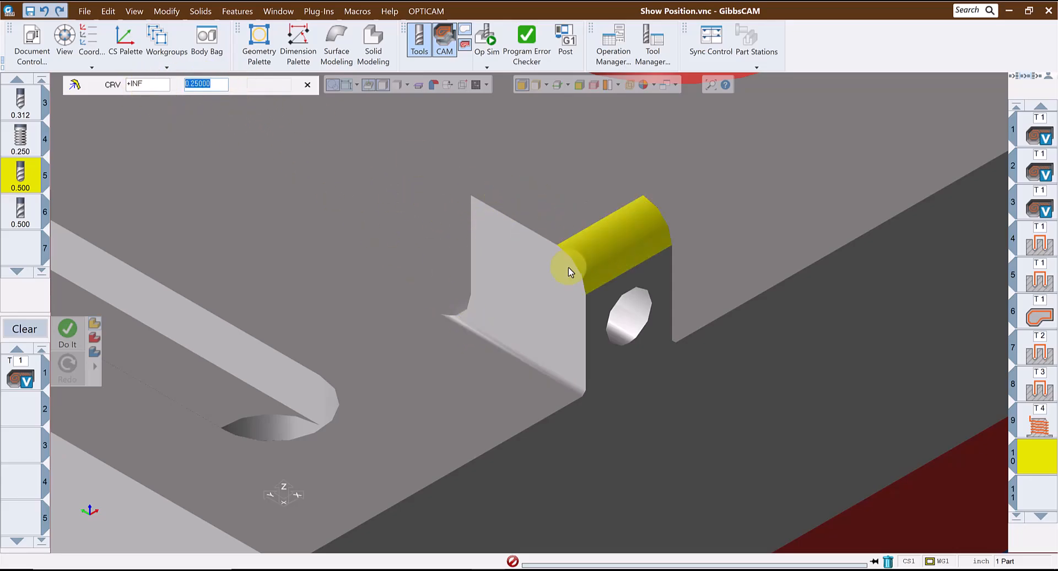
pyautogui.write('.2')
pyautogui.click(628, 321)
pyautogui.doubleClick(215, 84)
# Step: Select the fillet at the front tab's base again and copy its finite curvature radius to the clipboard
pyautogui.scroll(-5, 404, 323)
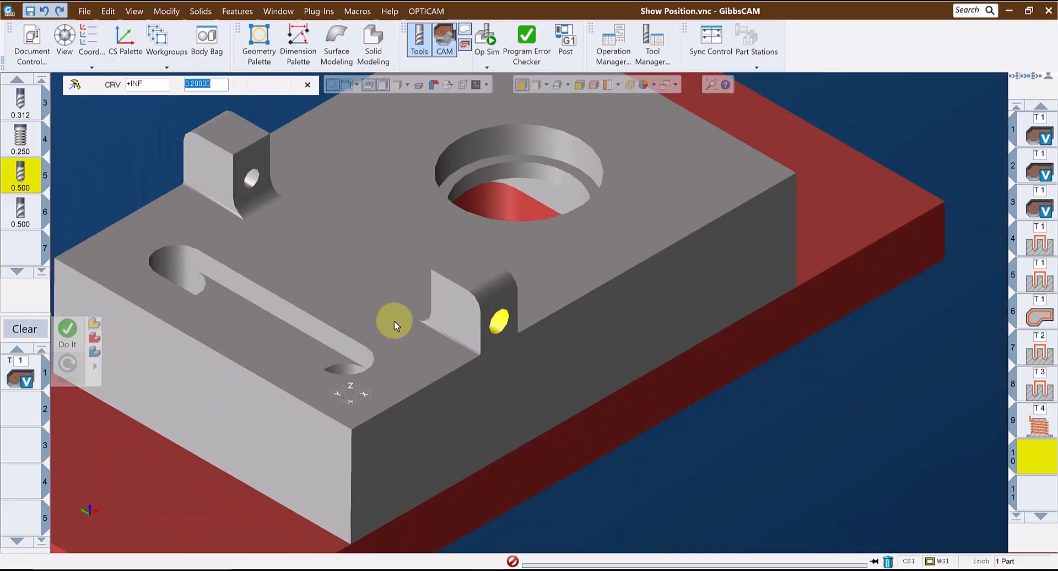
pyautogui.scroll(-3, 395, 321)
pyautogui.moveTo(380, 318); pyautogui.dragTo(522, 348, button='middle')
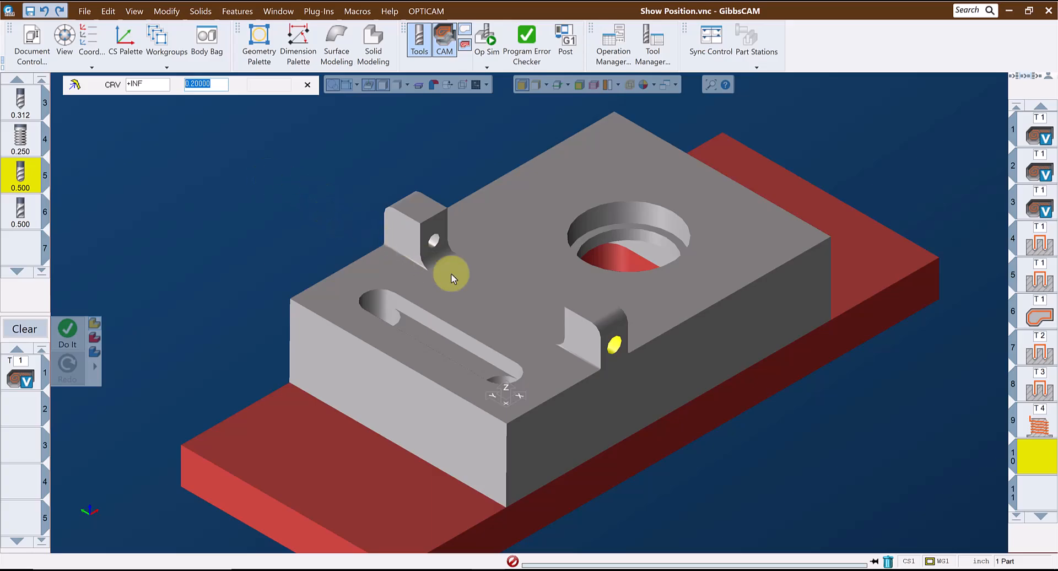
pyautogui.scroll(5, 595, 380)
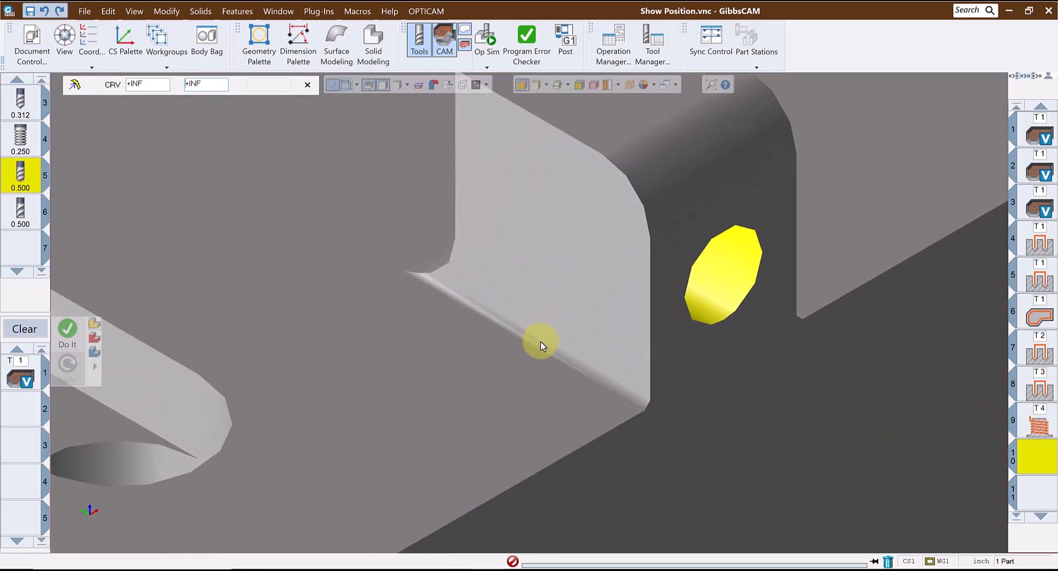
pyautogui.click(541, 342)
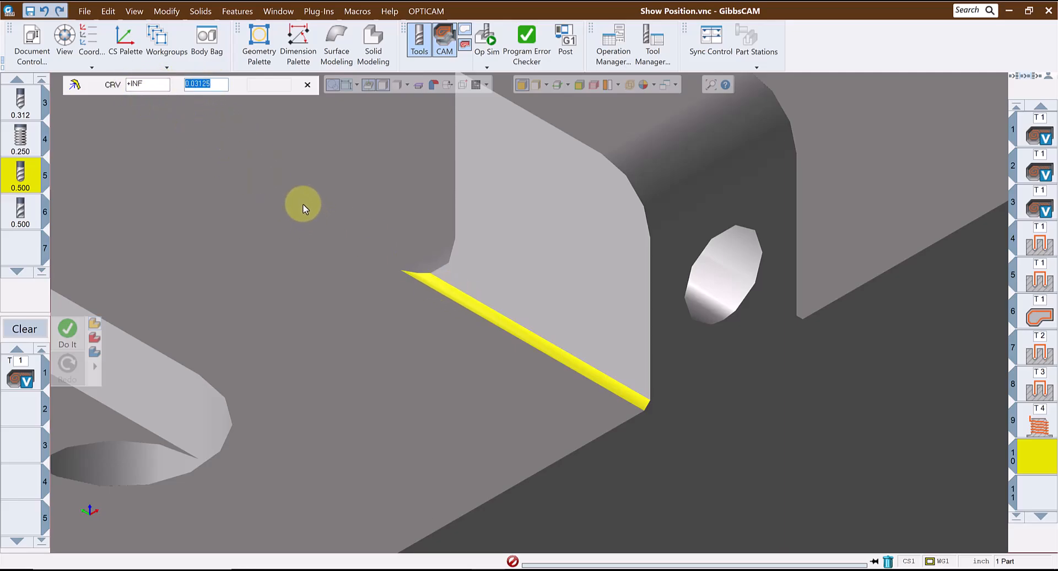
pyautogui.click(134, 11)
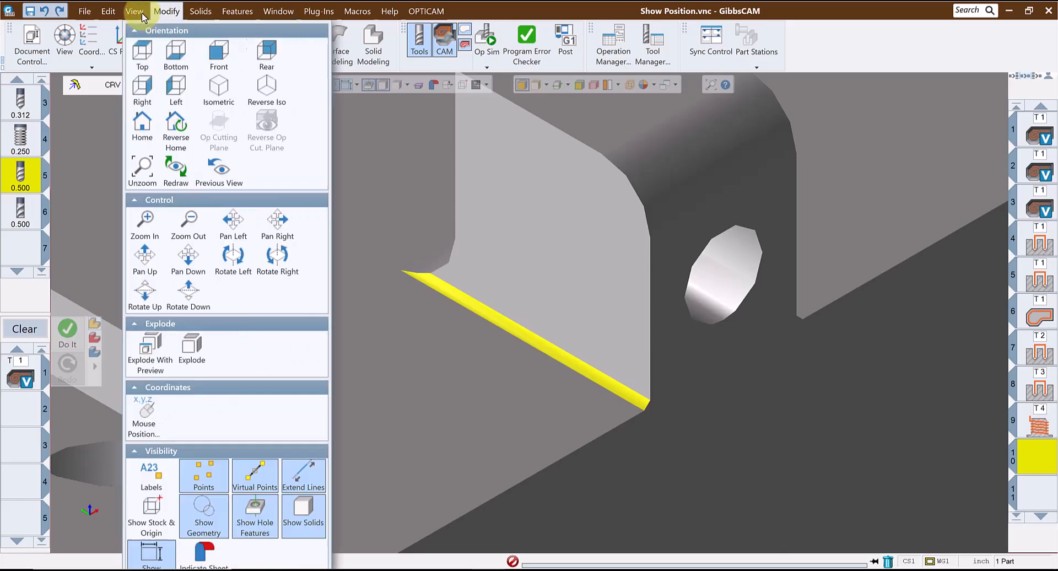
pyautogui.hotkey('ctrl', 'c')
pyautogui.moveTo(107, 13)
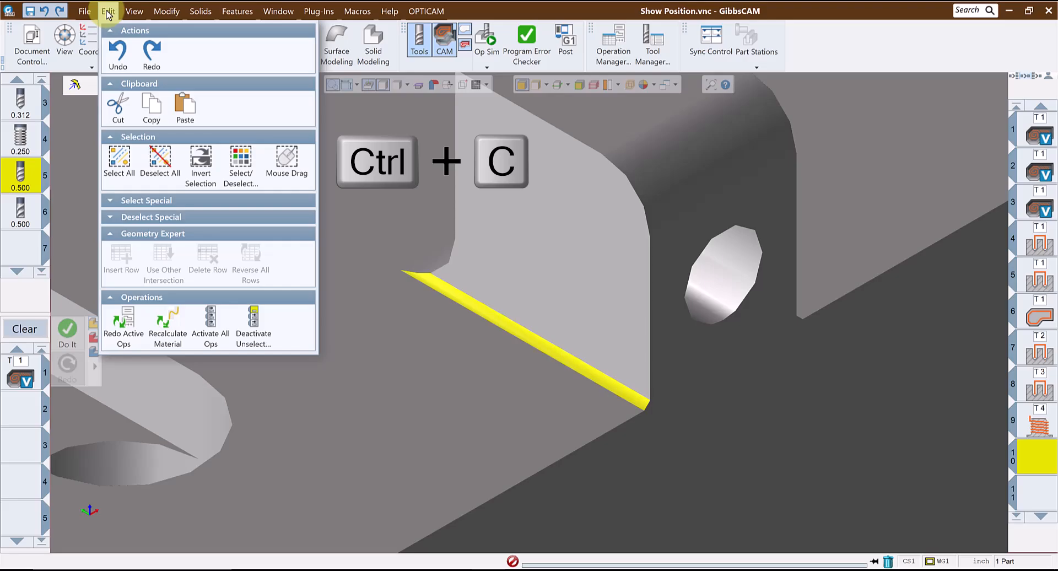
pyautogui.click(152, 109)
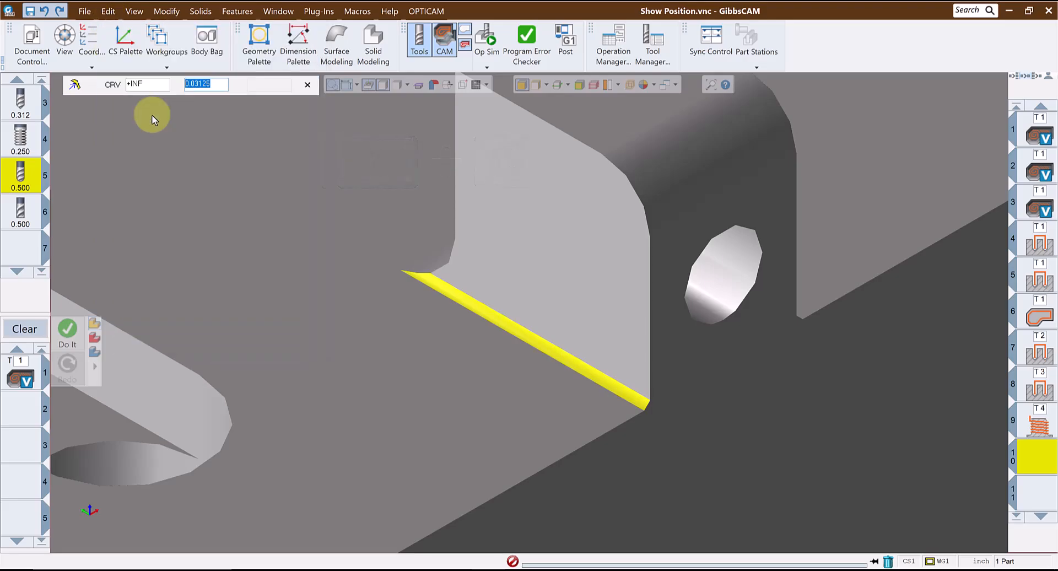
# Step: Paste the copied radius of 0.03125 as the corner radius of milling tool 6, and close the tool definition
pyautogui.doubleClick(22, 220)
pyautogui.hotkey('ctrl', 'v')
pyautogui.moveTo(350, 360); pyautogui.dragTo(314, 354)
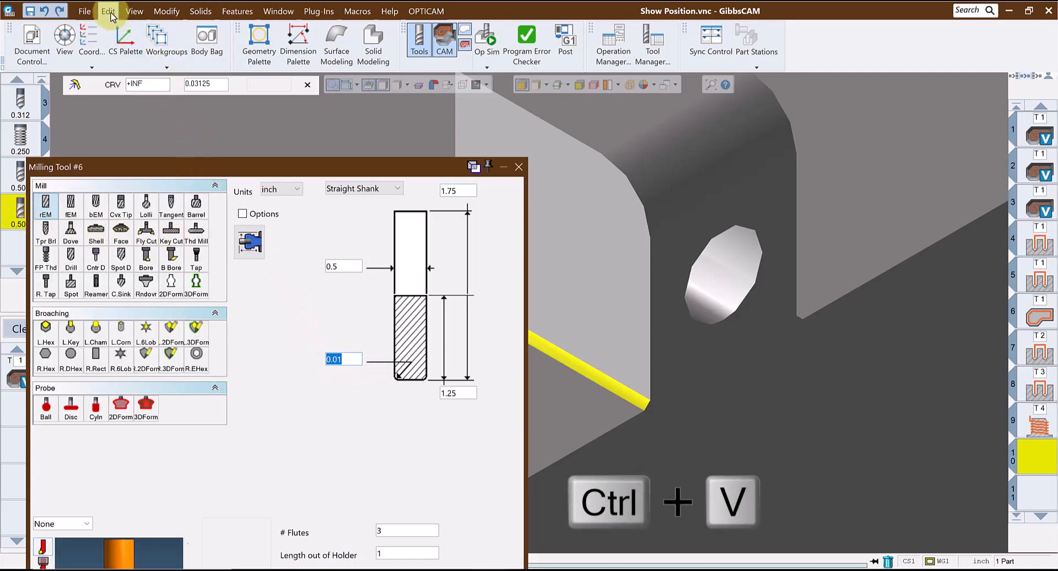
pyautogui.click(108, 12)
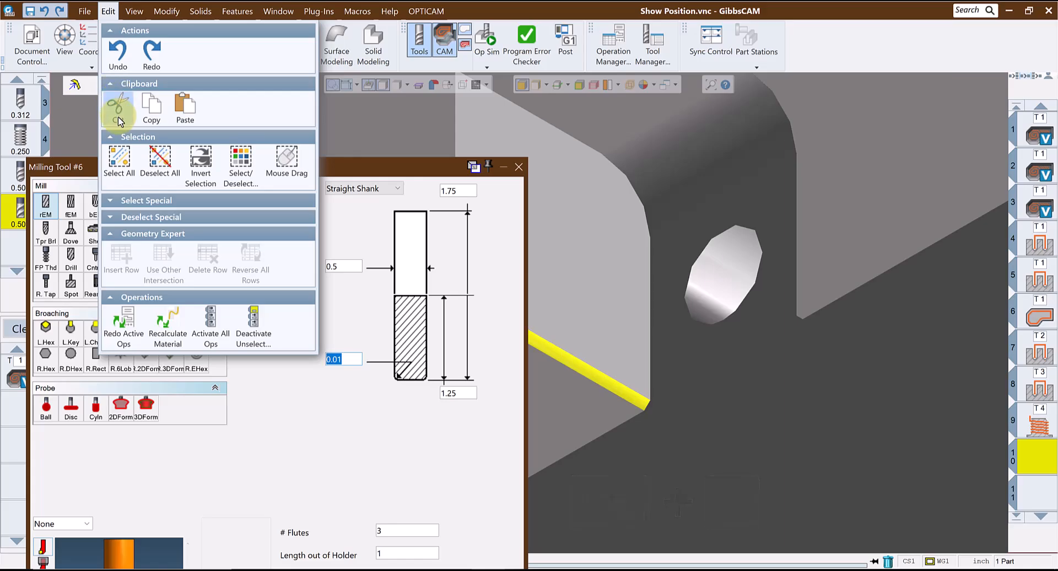
pyautogui.click(186, 117)
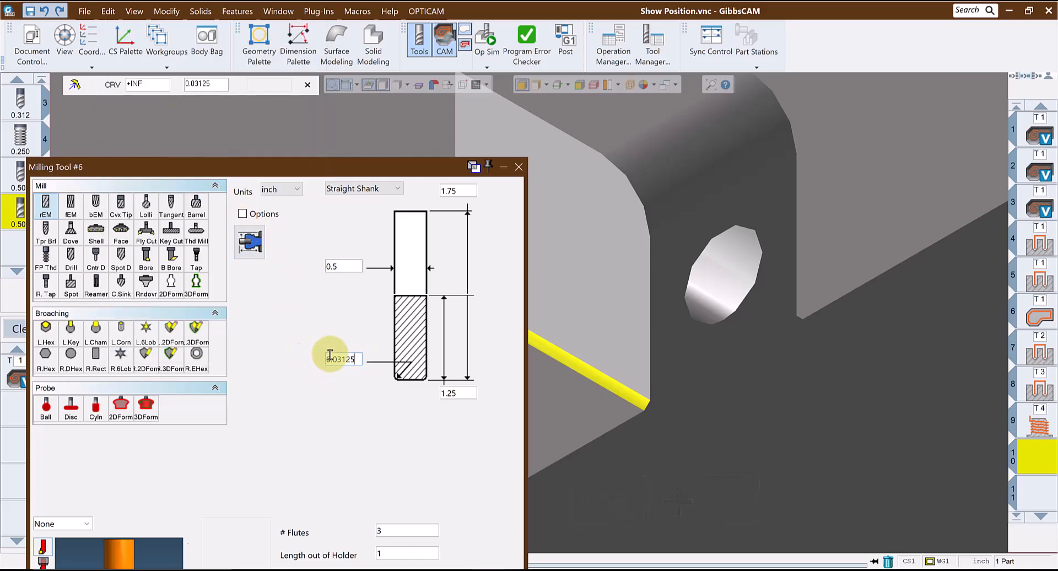
pyautogui.click(519, 166)
# Step: Reopen Op Sim and play the machining simulation to the end of the program, adjusting the playback speed
pyautogui.scroll(-6, 462, 277)
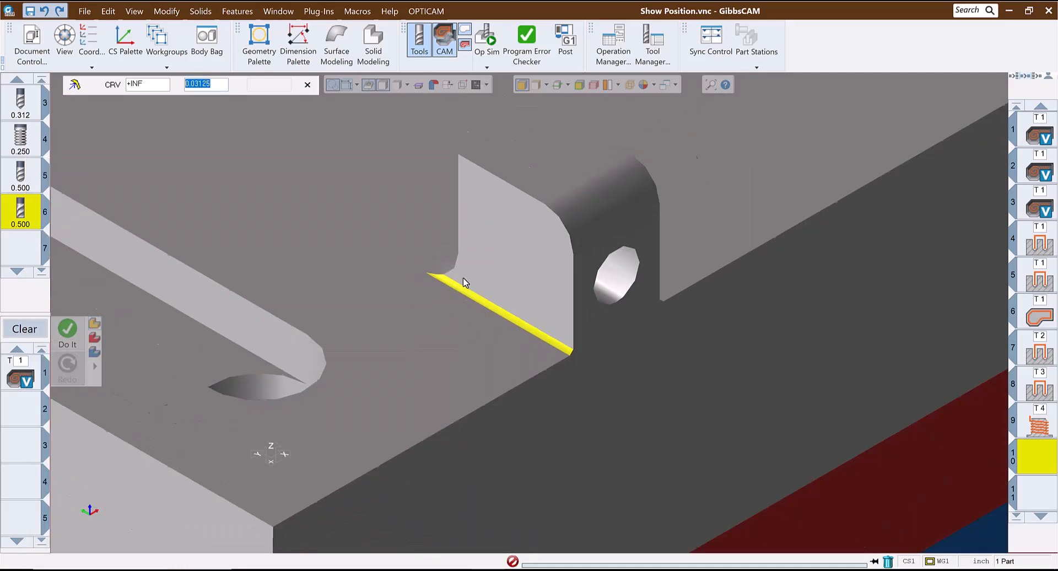
pyautogui.scroll(-4, 513, 299)
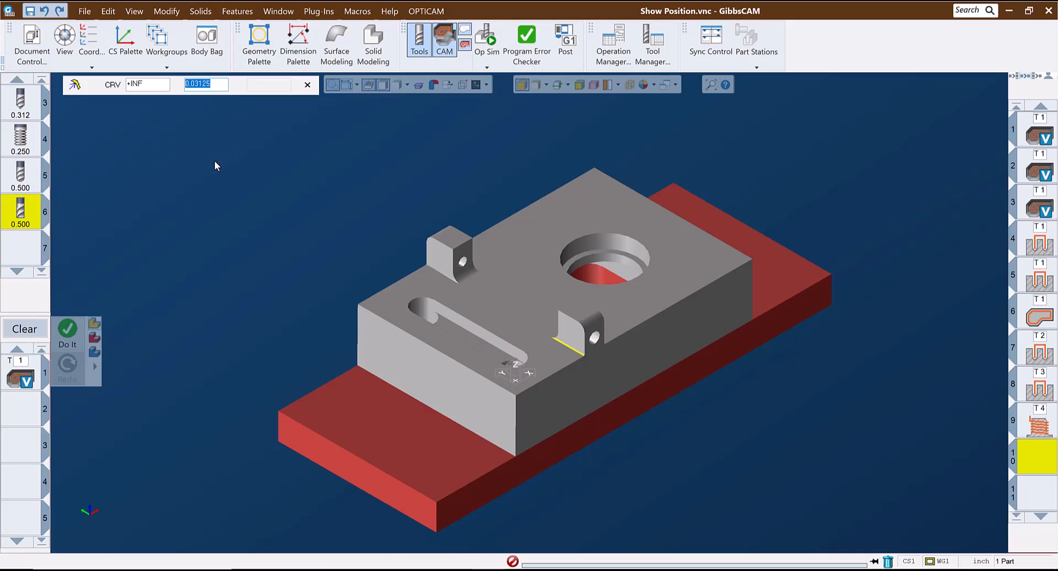
pyautogui.click(487, 39)
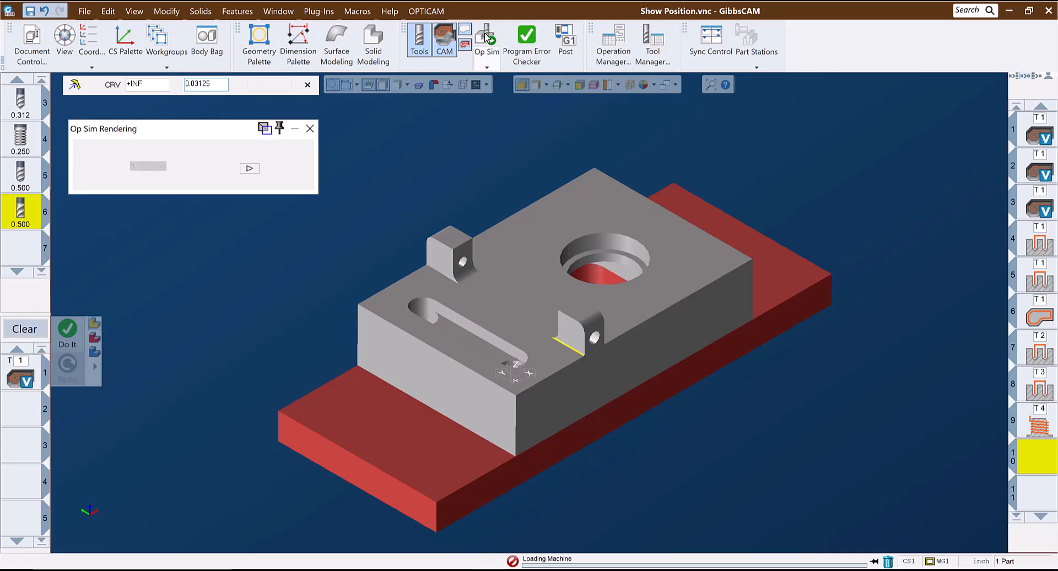
pyautogui.click(242, 183)
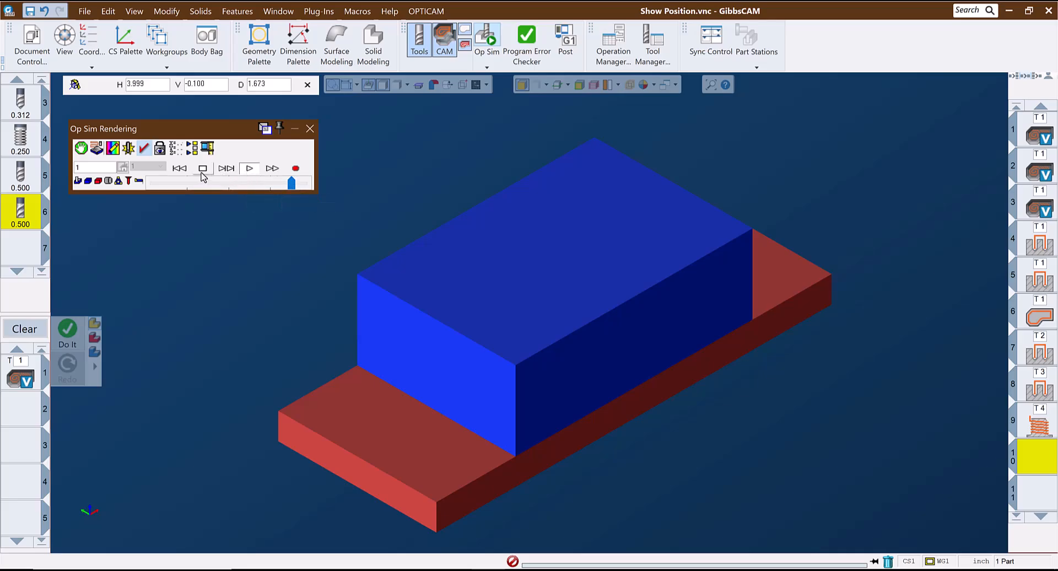
pyautogui.click(236, 184)
pyautogui.moveTo(237, 186); pyautogui.dragTo(279, 190)
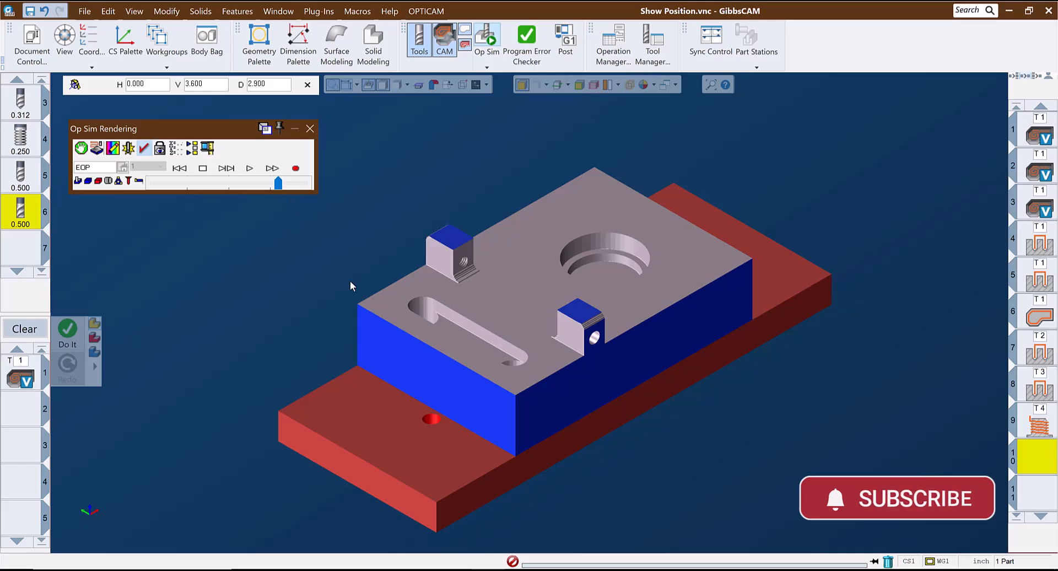
# Step: Inspect the machined rear tab and the whole simulated part, and close the simulation
pyautogui.moveTo(408, 224); pyautogui.dragTo(530, 339)
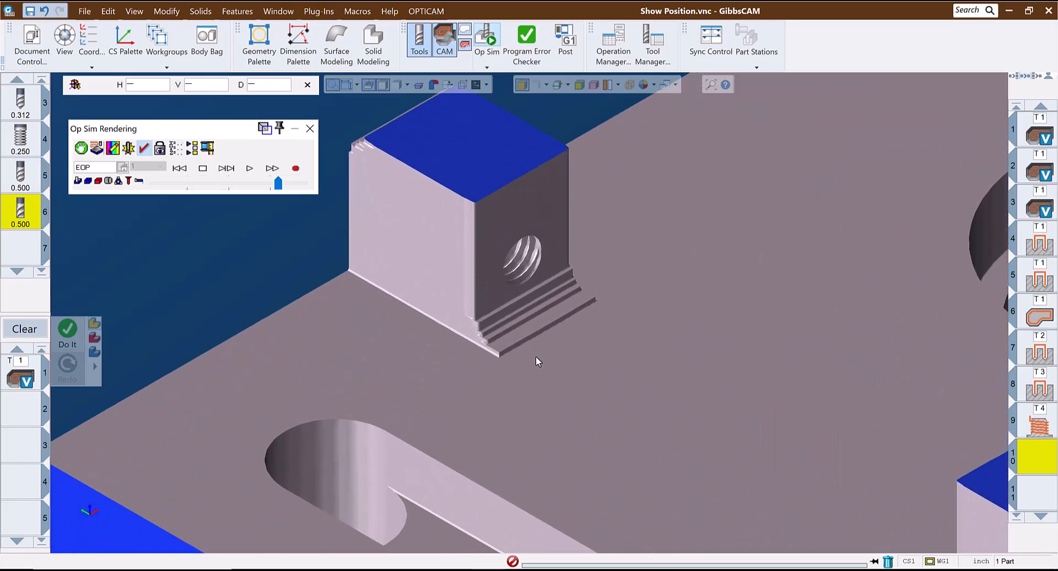
pyautogui.scroll(-5, 538, 357)
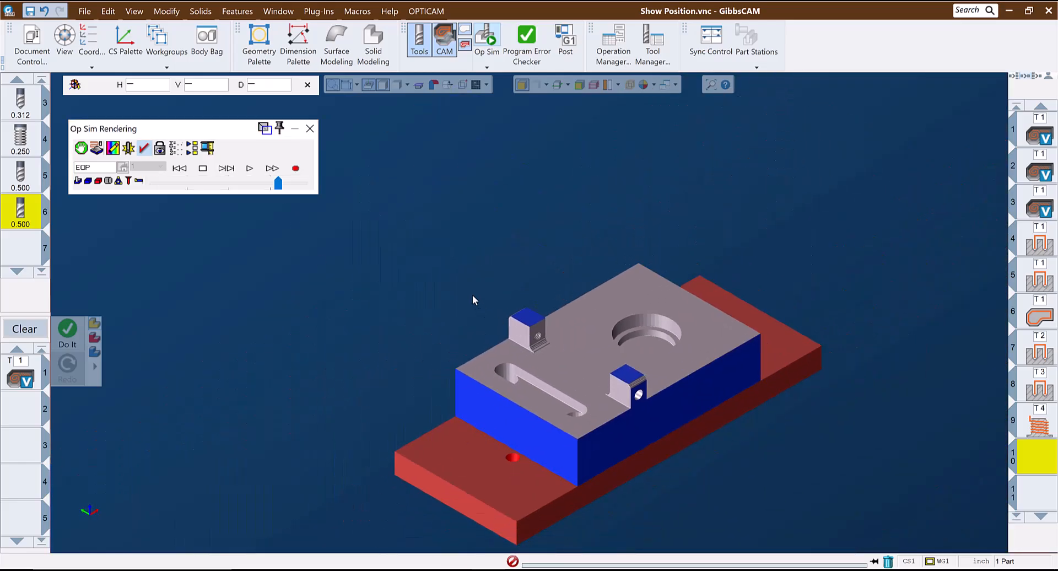
pyautogui.scroll(2, 414, 346)
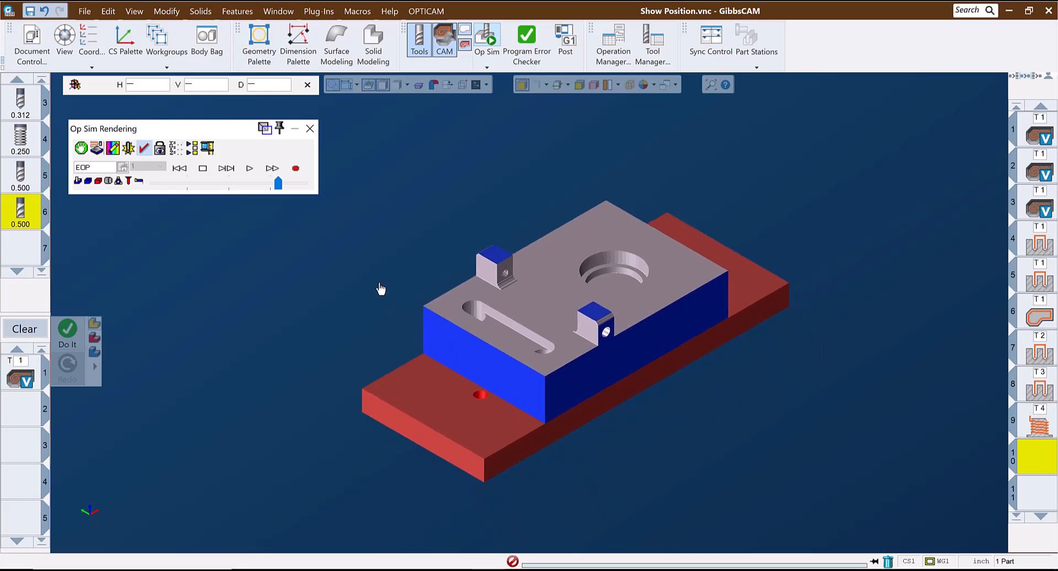
pyautogui.scroll(2, 359, 266)
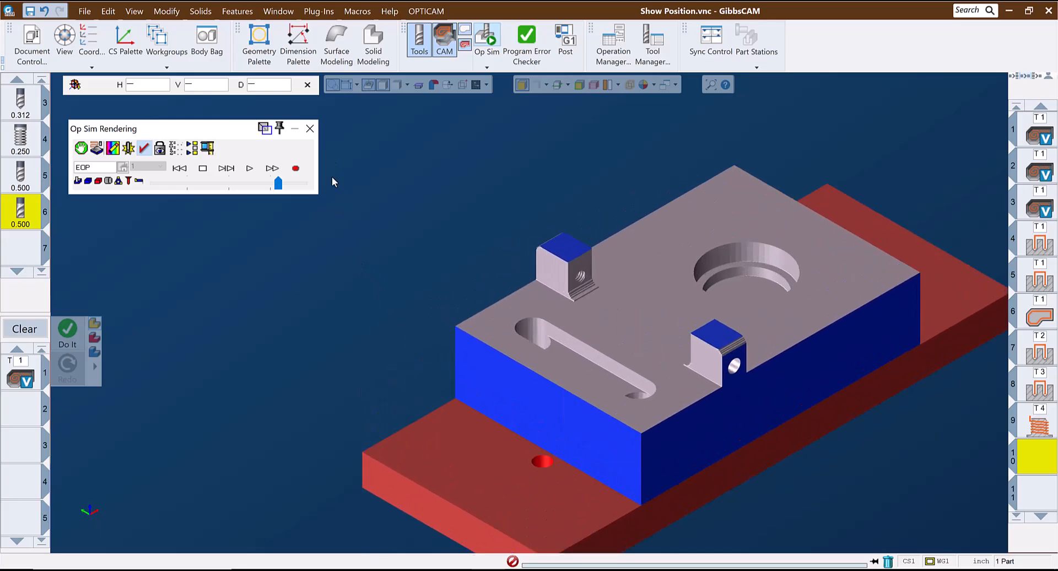
pyautogui.click(310, 129)
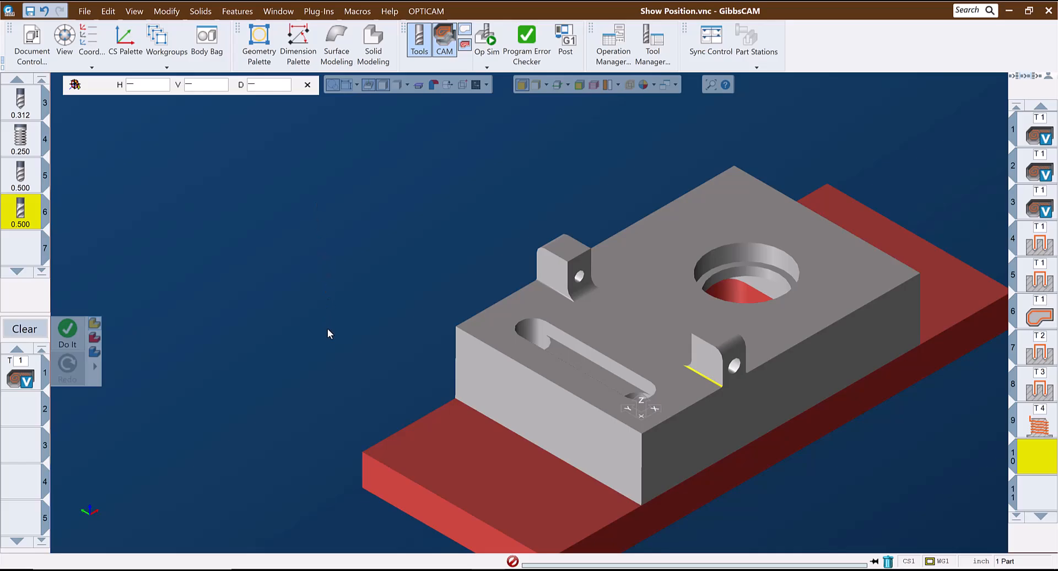